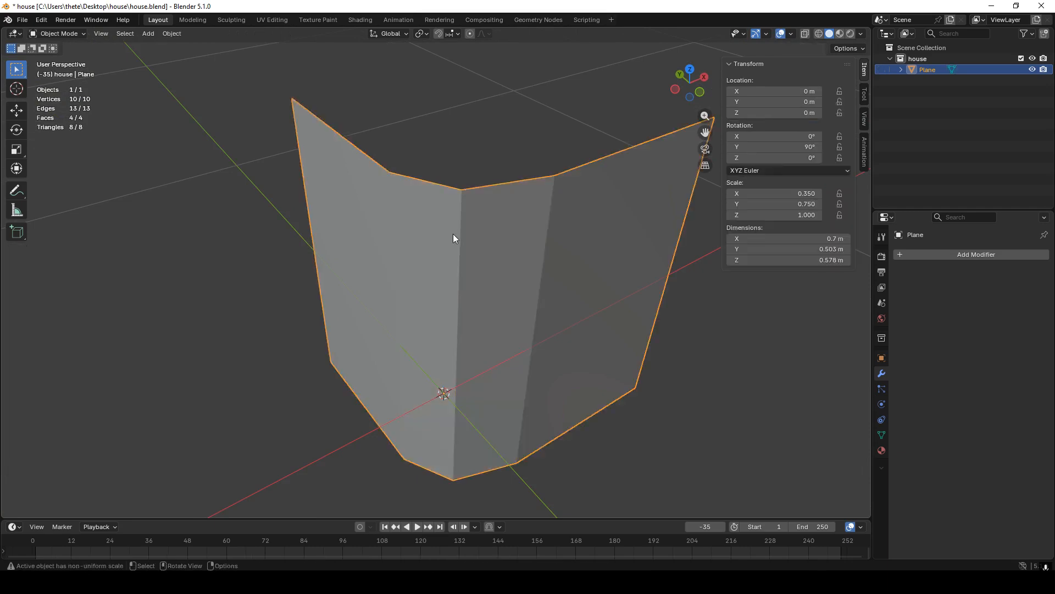
In Edit Mode, knife-cut two lines across the upper part of the two middle panels and a zigzag line down the right one
{"action": "key", "text": "Tab"}
{"action": "left_click", "coordinate": [459, 238]}
{"action": "middle_click_drag", "start_coordinate": [460, 238], "coordinate": [484, 244]}
{"action": "left_click", "coordinate": [447, 259]}
{"action": "left_click", "coordinate": [542, 253]}
{"action": "key", "text": "Return"}
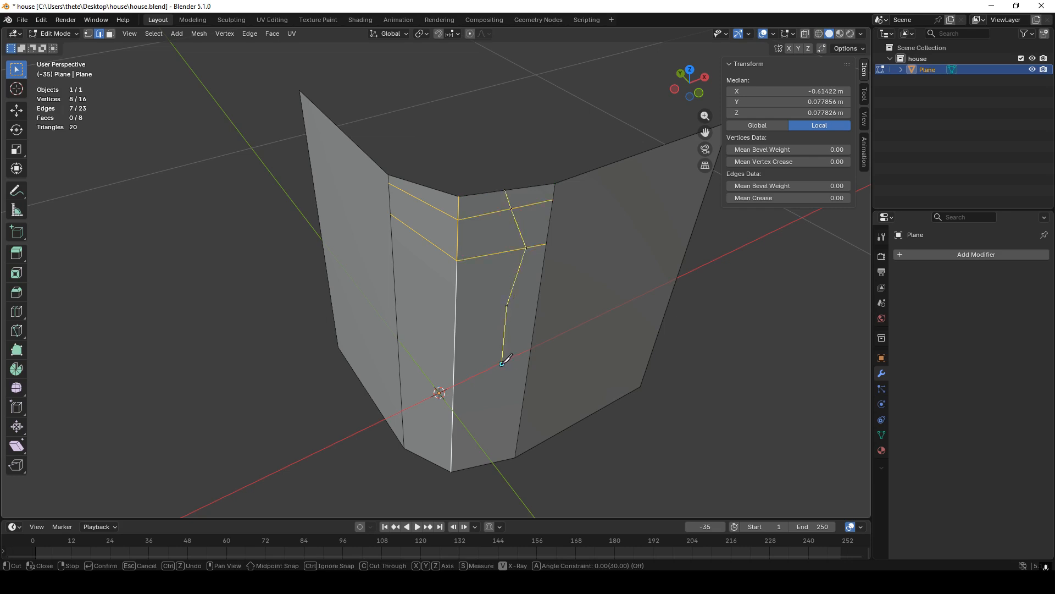
Knife-cut more cross lines over the two middle panels and a zigzag vertical line along the inner side of the left outer panel
{"action": "left_click", "coordinate": [401, 399]}
{"action": "left_click", "coordinate": [378, 360]}
{"action": "left_click", "coordinate": [359, 379]}
{"action": "key", "text": "Return"}
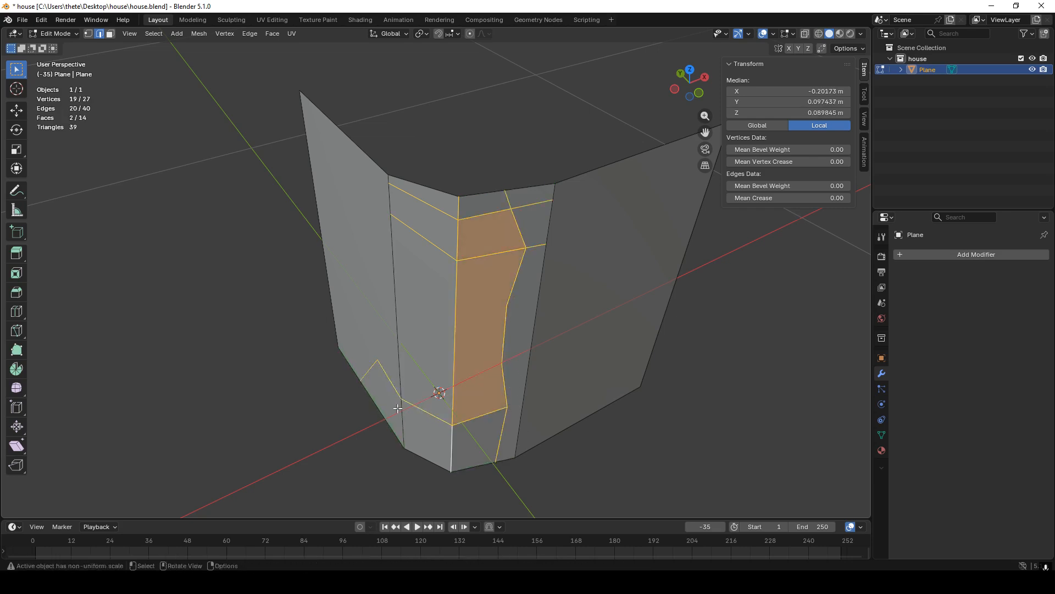
{"action": "middle_click_drag", "start_coordinate": [359, 377], "coordinate": [381, 378]}
{"action": "key", "text": "k"}
{"action": "left_click", "coordinate": [369, 380]}
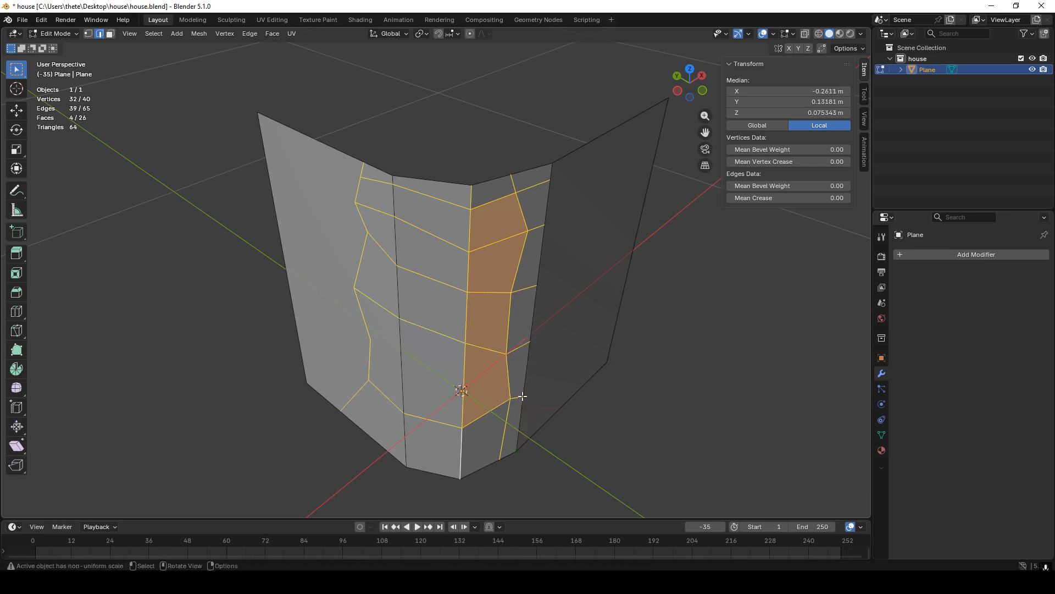
Extend the six horizontal cuts across both outer panels to the side edges with the Knife tool
{"action": "middle_click_drag", "start_coordinate": [505, 431], "coordinate": [545, 330]}
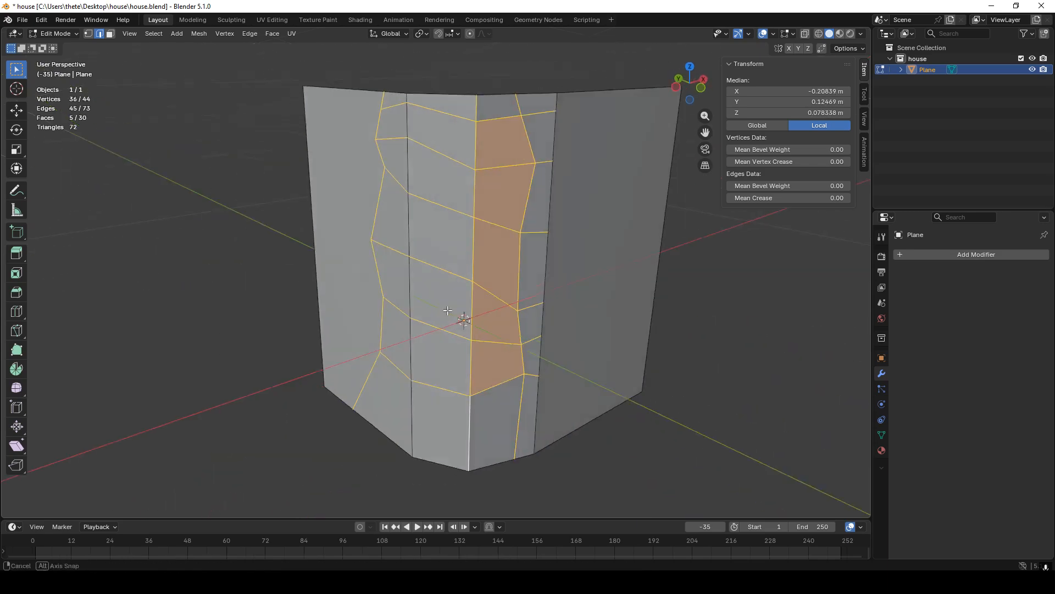
{"action": "key", "text": "k"}
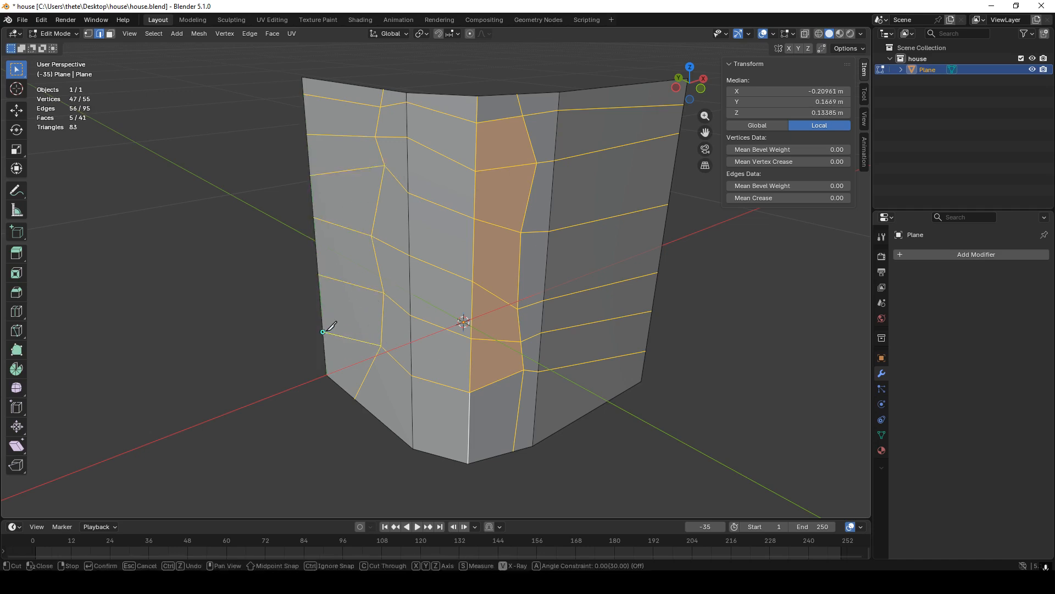
{"action": "key", "text": "Return"}
Knife-cut an extra horizontal line across the middle panels, just below the third row of cuts
{"action": "middle_click_drag", "start_coordinate": [514, 318], "coordinate": [512, 329], "text": "shift"}
{"action": "left_click", "coordinate": [682, 384]}
{"action": "middle_click_drag", "start_coordinate": [483, 221], "coordinate": [514, 277], "text": "shift"}
{"action": "key", "text": "k"}
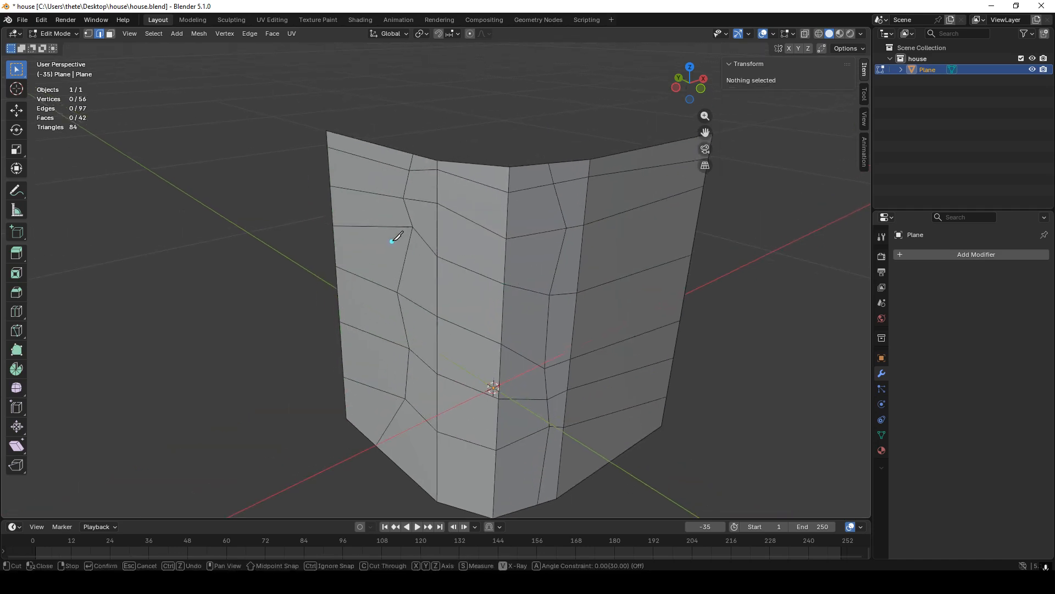
{"action": "key", "text": "Return"}
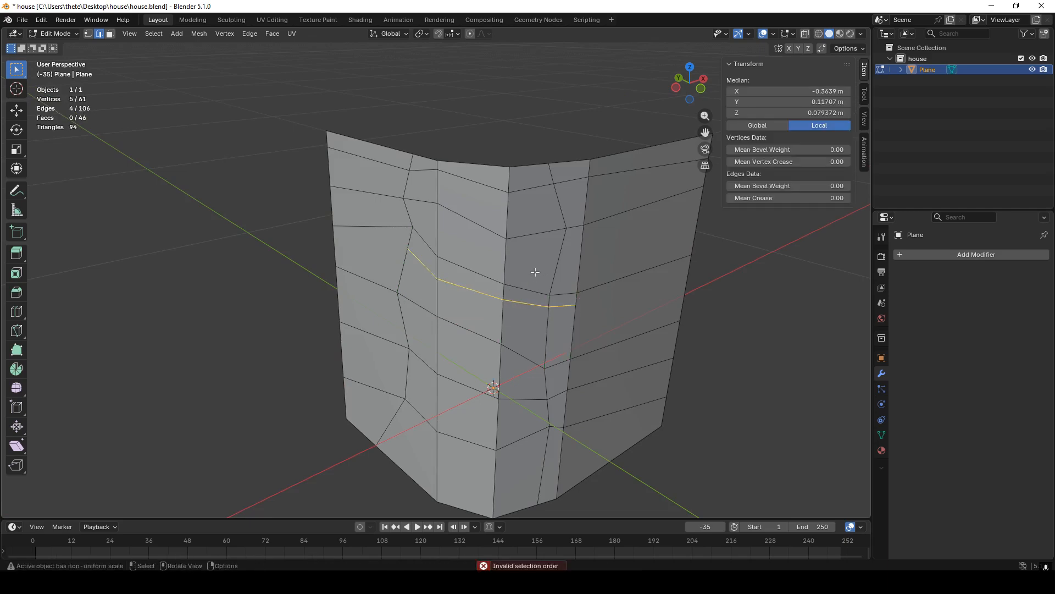
Select the small face at mid-height on the left middle panel and move it about 0.01 m
{"action": "scroll", "coordinate": [484, 312], "scroll_direction": "up", "scroll_amount": 2}
{"action": "key", "text": "3"}
{"action": "left_click", "coordinate": [455, 278]}
{"action": "key", "text": "g"}
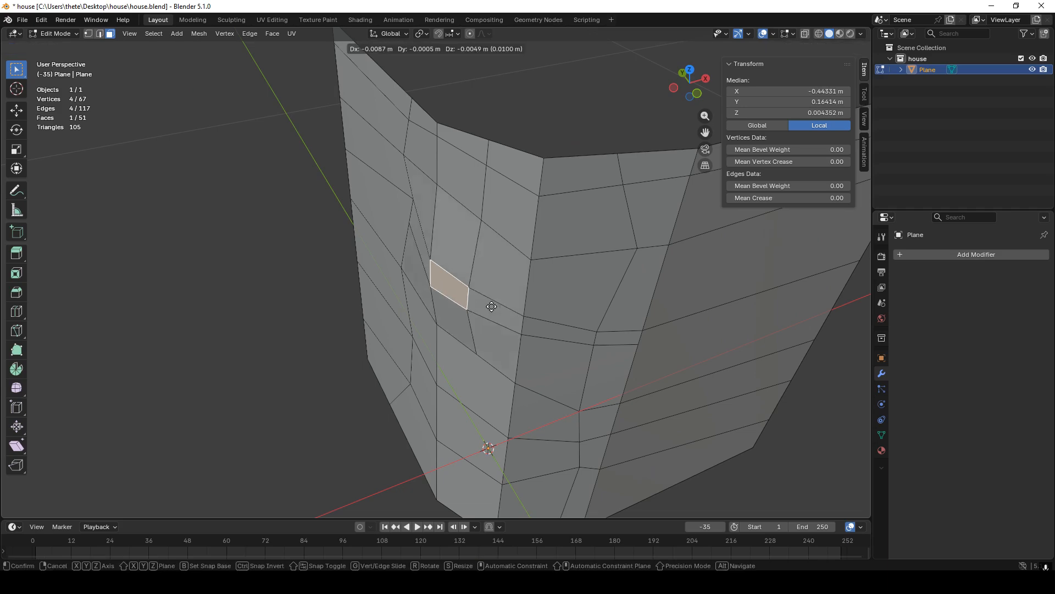
{"action": "left_click", "coordinate": [490, 304]}
Extend the extra mid-height cut across the outer panels to the side edges with the Knife tool
{"action": "key", "text": "k"}
{"action": "middle_click_drag", "start_coordinate": [490, 304], "coordinate": [515, 286]}
{"action": "left_click", "coordinate": [386, 237]}
{"action": "key", "text": "k"}
{"action": "left_click", "coordinate": [528, 286]}
{"action": "left_click", "coordinate": [617, 227]}
{"action": "key", "text": "Return"}
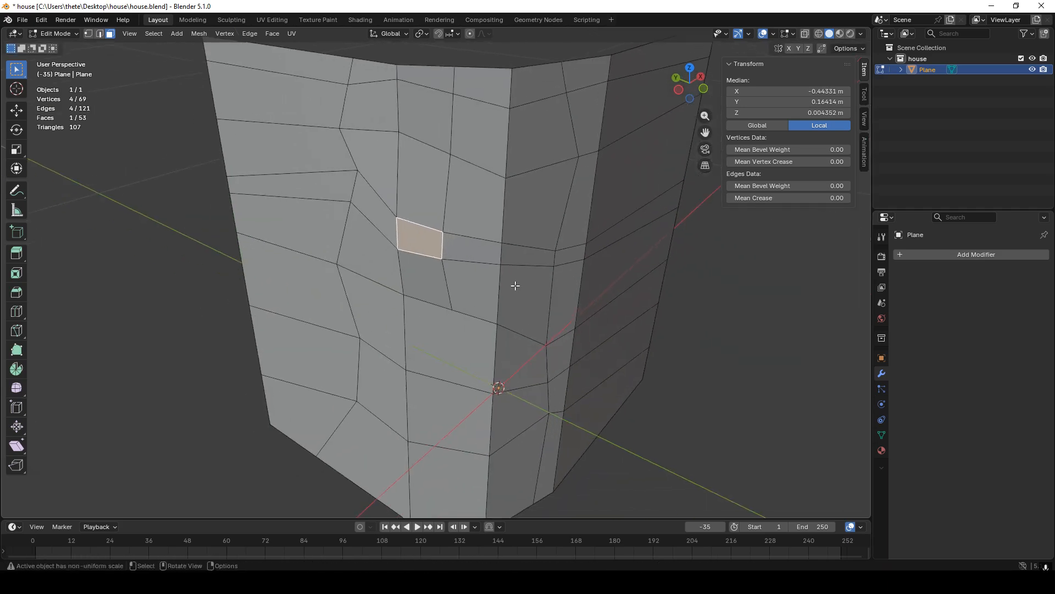
Continue the vertical knife cut through the left middle panel down to the bottom edge
{"action": "left_click", "coordinate": [441, 447]}
{"action": "middle_click_drag", "start_coordinate": [447, 467], "coordinate": [450, 438], "text": "shift"}
{"action": "left_click", "coordinate": [450, 488]}
{"action": "key", "text": "Return"}
Move vertices along the top rim and the row beneath it to make the upper edge uneven
{"action": "middle_click_drag", "start_coordinate": [488, 312], "coordinate": [456, 285]}
{"action": "key", "text": "2"}
{"action": "left_click", "coordinate": [446, 175]}
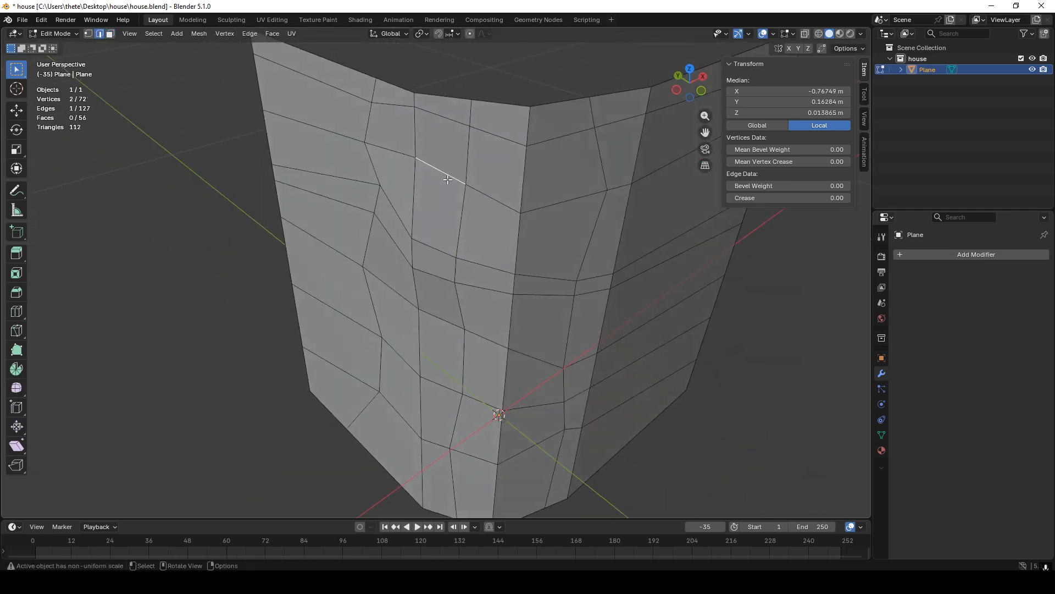
{"action": "middle_click_drag", "start_coordinate": [446, 175], "coordinate": [421, 237]}
{"action": "left_click", "coordinate": [415, 186]}
{"action": "key", "text": "g"}
{"action": "left_click", "coordinate": [412, 187]}
{"action": "left_click", "coordinate": [415, 173]}
{"action": "key", "text": "g"}
{"action": "left_click", "coordinate": [433, 164]}
{"action": "left_click", "coordinate": [473, 210]}
{"action": "key", "text": "g"}
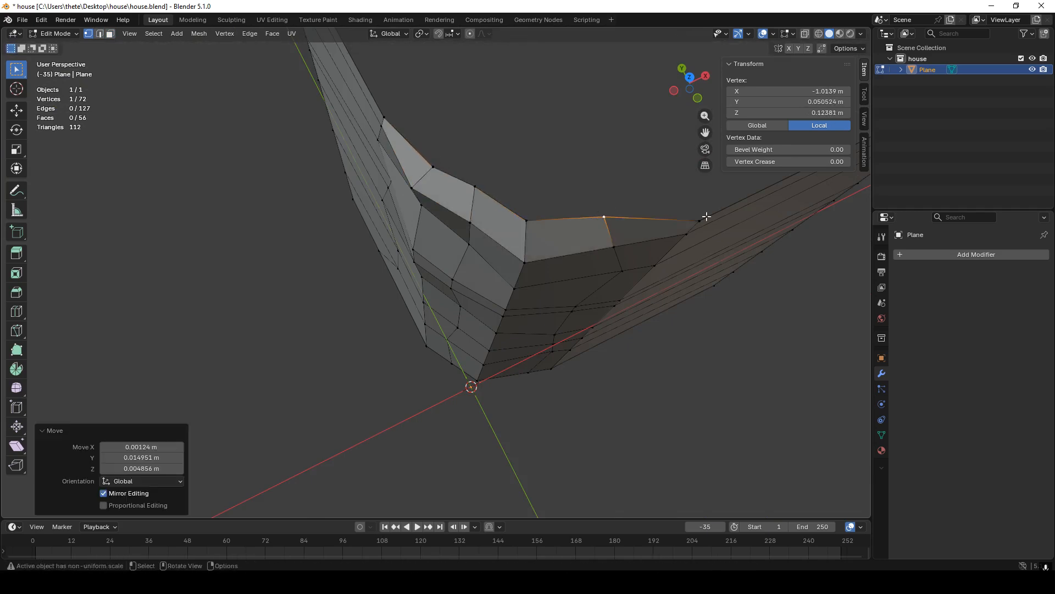
Nudge individual vertices in the upper part of the left outer panel out of line
{"action": "left_click", "coordinate": [387, 117]}
{"action": "middle_click_drag", "start_coordinate": [388, 117], "coordinate": [396, 86]}
{"action": "left_click", "coordinate": [391, 180]}
{"action": "key", "text": "g"}
{"action": "left_click", "coordinate": [391, 179]}
{"action": "middle_click_drag", "start_coordinate": [391, 179], "coordinate": [556, 158]}
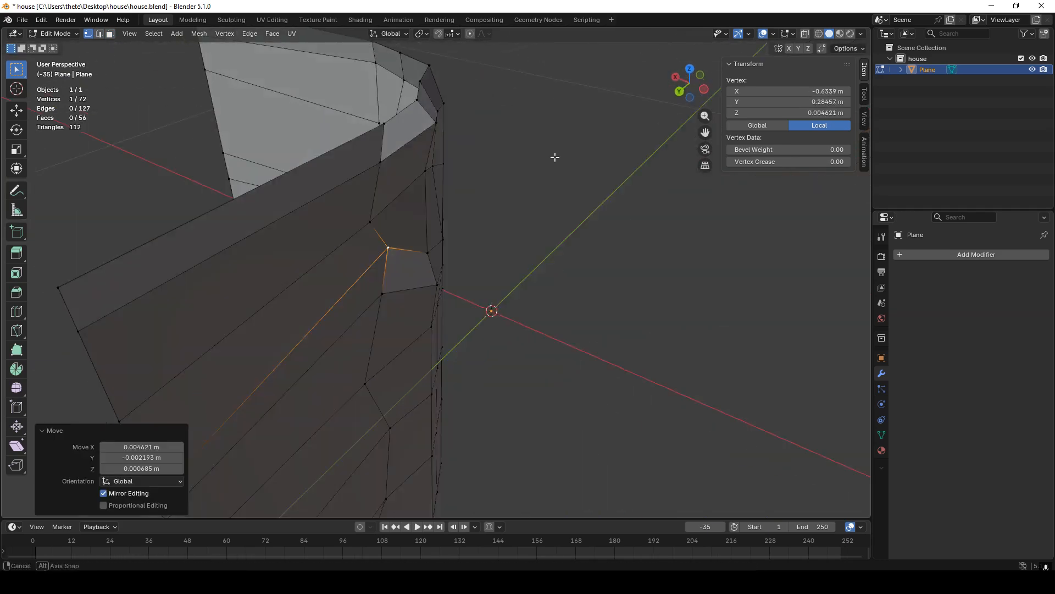
Shift vertices in the third row of the middle panels to break up the flat surface
{"action": "key", "text": "2"}
{"action": "left_click", "coordinate": [431, 212]}
{"action": "middle_click_drag", "start_coordinate": [486, 216], "coordinate": [483, 325]}
{"action": "key", "text": "1"}
{"action": "left_click", "coordinate": [484, 325]}
{"action": "key", "text": "g"}
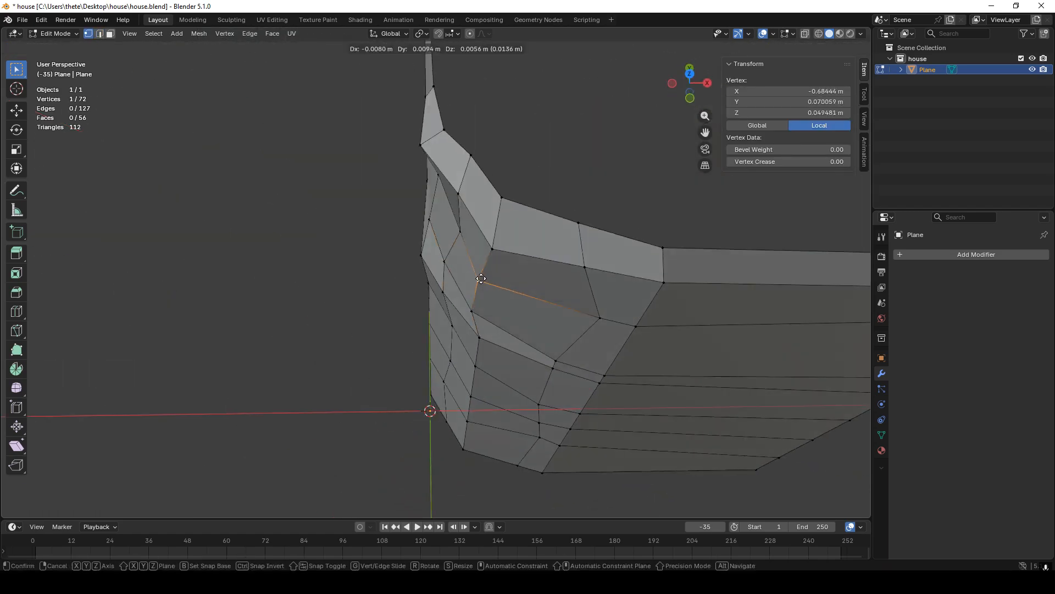
{"action": "left_click", "coordinate": [561, 319]}
Move the mid-height vertices of the right middle panel and its outer border to form a ledge
{"action": "left_click", "coordinate": [556, 361]}
{"action": "key", "text": "g"}
{"action": "left_click", "coordinate": [540, 353]}
{"action": "left_click", "coordinate": [636, 327]}
{"action": "key", "text": "g"}
{"action": "left_click", "coordinate": [630, 319]}
{"action": "left_click", "coordinate": [605, 375]}
{"action": "key", "text": "g"}
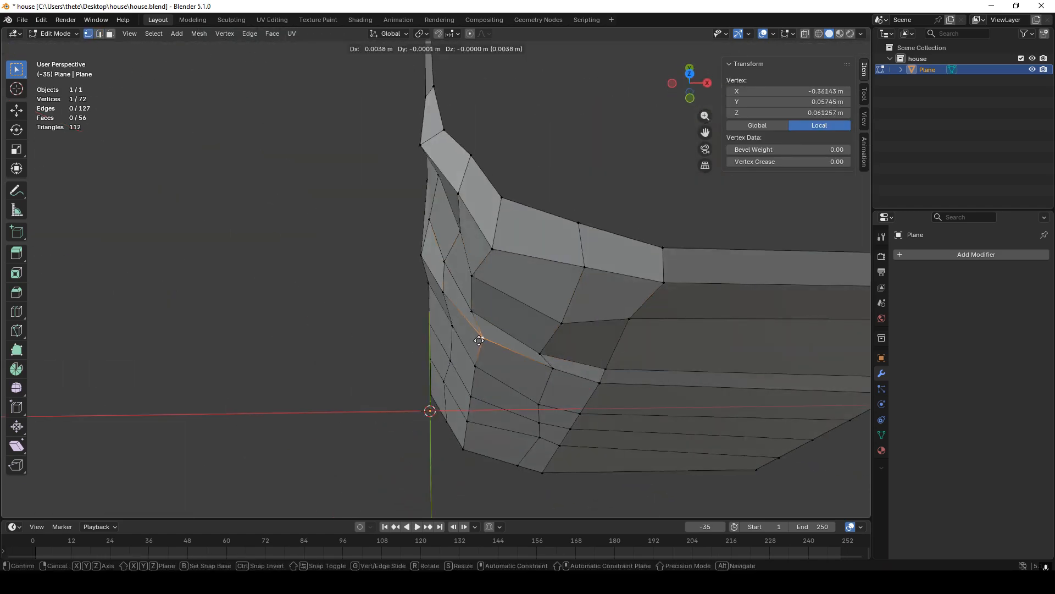
Offset vertices in the rows below mid-height on the left middle panel and the adjoining outer panel
{"action": "left_click", "coordinate": [451, 328]}
{"action": "key", "text": "g"}
{"action": "left_click", "coordinate": [454, 328]}
{"action": "middle_click_drag", "start_coordinate": [454, 328], "coordinate": [580, 316]}
{"action": "left_click", "coordinate": [416, 317]}
{"action": "key", "text": "g"}
{"action": "left_click", "coordinate": [401, 317]}
{"action": "left_click", "coordinate": [421, 358]}
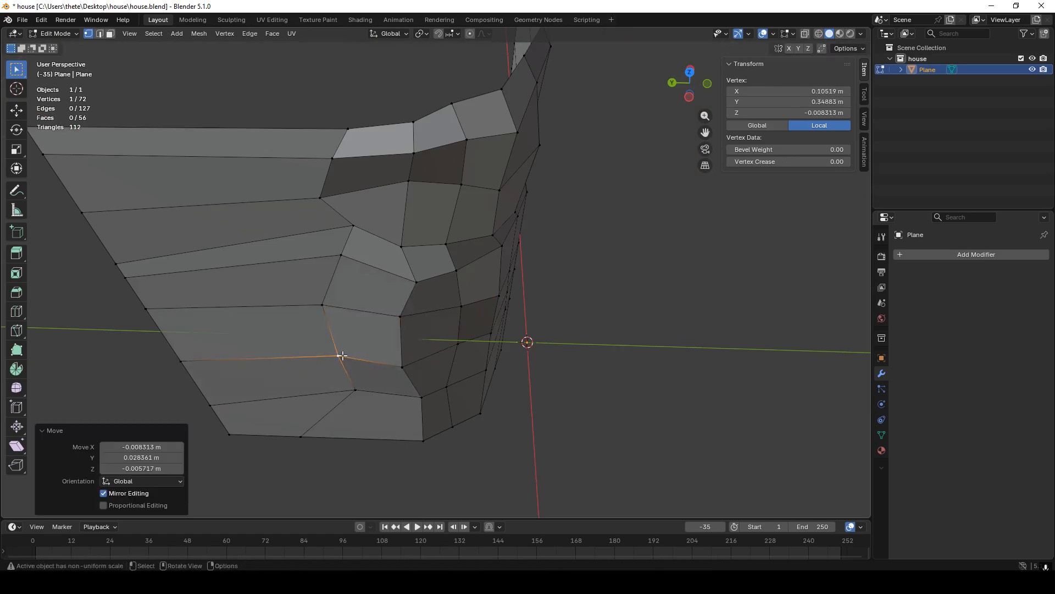
Move vertices on the left outer side edge to make its outline irregular
{"action": "left_click", "coordinate": [117, 260]}
{"action": "middle_click_drag", "start_coordinate": [117, 260], "coordinate": [248, 297]}
{"action": "key", "text": "g"}
{"action": "left_click", "coordinate": [361, 400]}
{"action": "middle_click_drag", "start_coordinate": [362, 400], "coordinate": [127, 357]}
Adjust vertices in the second and third rows near the upper corners of the middle panels
{"action": "left_click", "coordinate": [427, 146]}
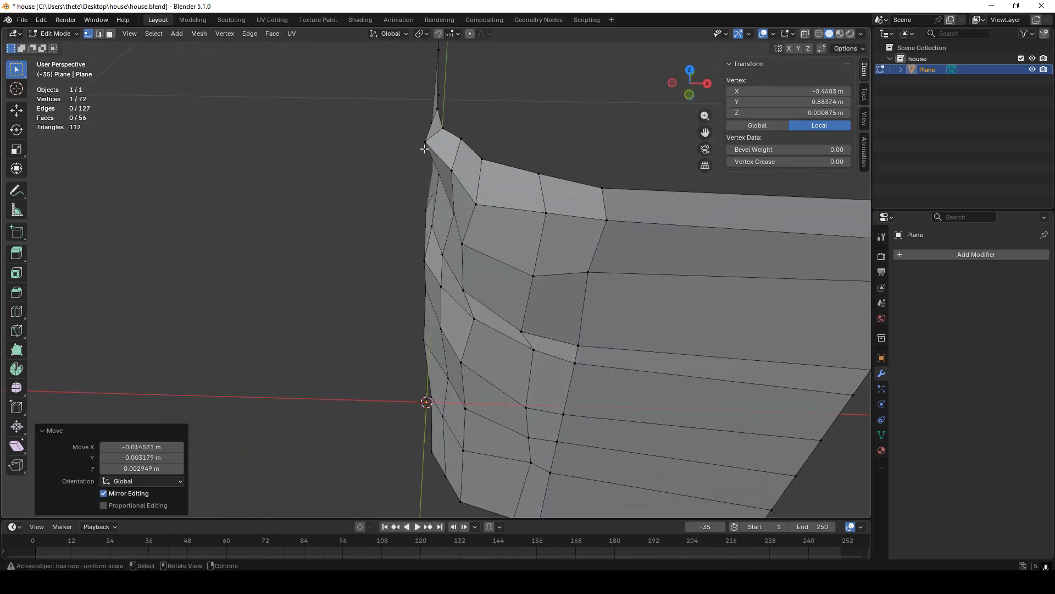
{"action": "key", "text": "g"}
{"action": "left_click", "coordinate": [615, 270]}
{"action": "key", "text": "g"}
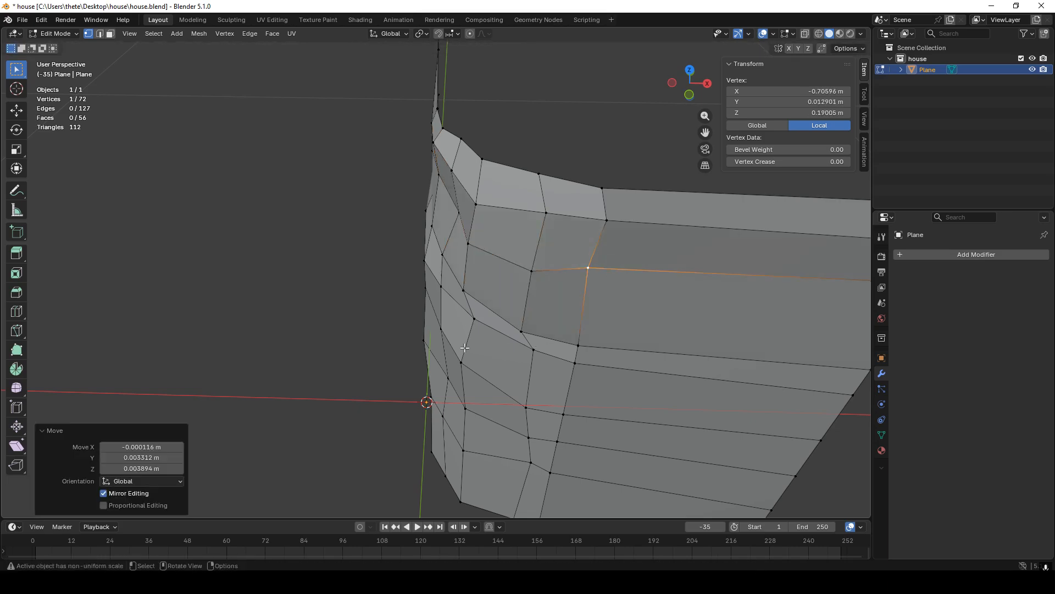
{"action": "key", "text": "g"}
Reposition vertices in the lower rows of the middle panels and clear the selection
{"action": "middle_click_drag", "start_coordinate": [459, 447], "coordinate": [478, 409]}
{"action": "left_click", "coordinate": [432, 440]}
{"action": "middle_click_drag", "start_coordinate": [395, 407], "coordinate": [459, 393]}
{"action": "left_click", "coordinate": [319, 423]}
{"action": "middle_click_drag", "start_coordinate": [318, 424], "coordinate": [363, 445]}
{"action": "left_click", "coordinate": [379, 334]}
Knife-cut a horizontal line across the left outer and middle panels, just below the second-lowest row of edges
{"action": "key", "text": "2"}
{"action": "middle_click_drag", "start_coordinate": [379, 334], "coordinate": [357, 308]}
{"action": "scroll", "coordinate": [283, 330], "scroll_direction": "up", "scroll_amount": 2}
{"action": "key", "text": "k"}
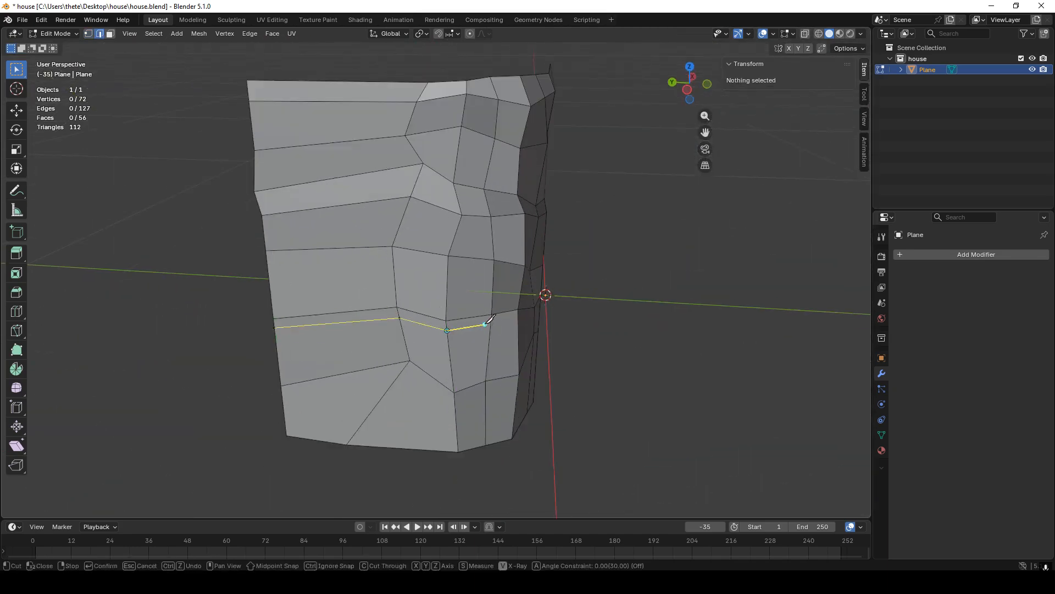
{"action": "left_click", "coordinate": [518, 319]}
{"action": "middle_click_drag", "start_coordinate": [572, 324], "coordinate": [496, 328]}
{"action": "key", "text": "Return"}
Move an edge and a neighbouring vertex beside the new lower cut to start a recessed ledge
{"action": "left_click", "coordinate": [477, 347]}
{"action": "key", "text": "g"}
{"action": "left_click", "coordinate": [492, 370]}
{"action": "key", "text": "1"}
{"action": "middle_click_drag", "start_coordinate": [358, 330], "coordinate": [500, 350]}
{"action": "left_click", "coordinate": [449, 325]}
{"action": "key", "text": "g"}
{"action": "left_click", "coordinate": [405, 353]}
Reposition further vertices along the lower cut to deepen the ledge across the middle panels
{"action": "key", "text": "g"}
{"action": "left_click", "coordinate": [395, 345]}
{"action": "key", "text": "g"}
{"action": "left_click", "coordinate": [455, 395]}
{"action": "key", "text": "g"}
{"action": "key", "text": "g"}
{"action": "left_click", "coordinate": [497, 348]}
Check the overall shape in Object Mode, and scale a single face of the mesh in Edit Mode
{"action": "key", "text": "Tab"}
{"action": "scroll", "coordinate": [473, 319], "scroll_direction": "down", "scroll_amount": 4}
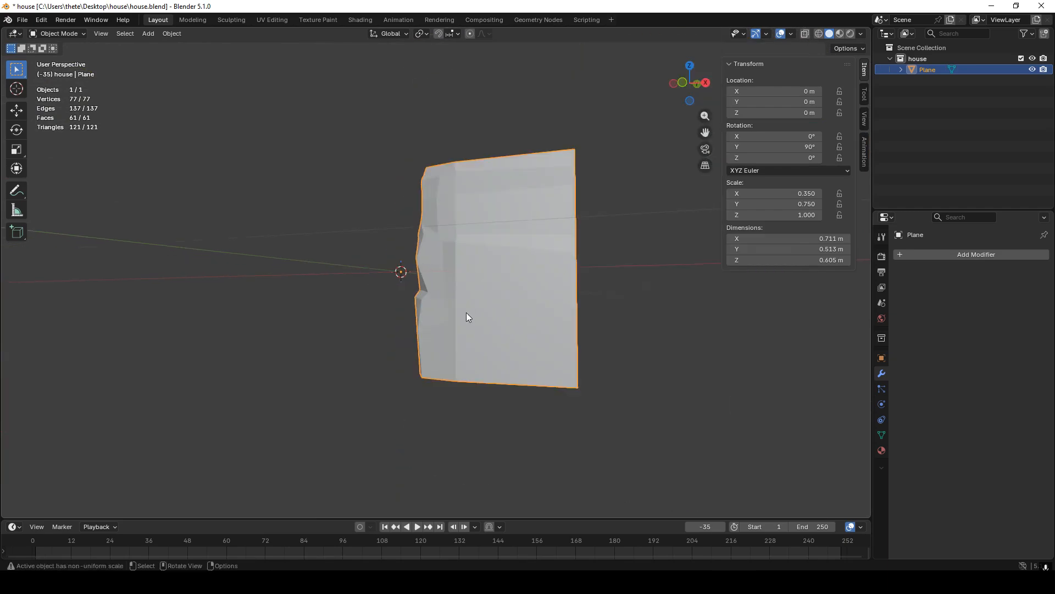
{"action": "middle_click_drag", "start_coordinate": [466, 314], "coordinate": [494, 308]}
{"action": "scroll", "coordinate": [483, 316], "scroll_direction": "up", "scroll_amount": 4}
{"action": "key", "text": "Tab"}
{"action": "key", "text": "3"}
{"action": "left_click", "coordinate": [461, 286]}
{"action": "key", "text": "s"}
{"action": "left_click", "coordinate": [390, 256]}
{"action": "left_click", "coordinate": [435, 346]}
Move a vertex near the lower ledge along the Z axis
{"action": "key", "text": "1"}
{"action": "left_click", "coordinate": [485, 328]}
{"action": "key", "text": "g"}
{"action": "key", "text": "z"}
{"action": "left_click", "coordinate": [443, 327]}
Check the shape in Object Mode, and reposition individual vertices on the front of the mesh
{"action": "key", "text": "Tab"}
{"action": "key", "text": "Tab"}
{"action": "left_click", "coordinate": [375, 348]}
{"action": "key", "text": "g"}
{"action": "left_click", "coordinate": [468, 243]}
{"action": "key", "text": "g"}
{"action": "middle_click_drag", "start_coordinate": [561, 278], "coordinate": [526, 292]}
Shift more vertices in the upper and middle rows to vary the facets
{"action": "left_click", "coordinate": [458, 211]}
{"action": "middle_click_drag", "start_coordinate": [476, 220], "coordinate": [407, 250]}
{"action": "key", "text": "g"}
{"action": "left_click", "coordinate": [415, 236]}
{"action": "key", "text": "g"}
{"action": "left_click", "coordinate": [456, 275]}
Move another vertex in the upper rows and check the result in Object Mode
{"action": "middle_click_drag", "start_coordinate": [460, 286], "coordinate": [426, 248]}
{"action": "left_click", "coordinate": [420, 224]}
{"action": "key", "text": "g"}
{"action": "middle_click_drag", "start_coordinate": [352, 308], "coordinate": [437, 310]}
{"action": "key", "text": "Tab"}
{"action": "key", "text": "Tab"}
Move a bottom-edge vertex of the left outer panel and knife-cut a horizontal line just above the bottom edge
{"action": "key", "text": "g"}
{"action": "left_click", "coordinate": [487, 391]}
{"action": "left_click", "coordinate": [501, 384]}
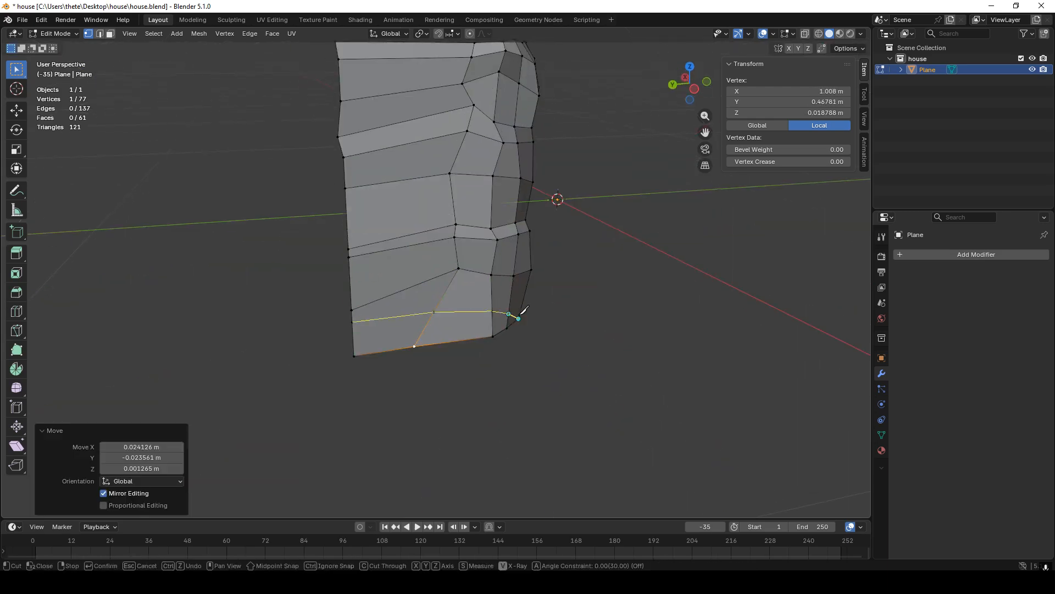
{"action": "key", "text": "Return"}
Examine the whole faceted mesh in Object Mode and return to Edit Mode
{"action": "mouse_move", "coordinate": [524, 310]}
{"action": "middle_mouse_down"}
{"action": "mouse_move", "coordinate": [415, 296]}
{"action": "mouse_move", "coordinate": [632, 312]}
{"action": "mouse_move", "coordinate": [503, 307]}
{"action": "mouse_move", "coordinate": [507, 315]}
{"action": "middle_mouse_up"}
{"action": "left_click", "coordinate": [418, 287]}
{"action": "key", "text": "Tab"}
{"action": "scroll", "coordinate": [503, 307], "scroll_direction": "down", "scroll_amount": 4}
{"action": "scroll", "coordinate": [507, 315], "scroll_direction": "up", "scroll_amount": 3}
{"action": "key", "text": "Tab"}
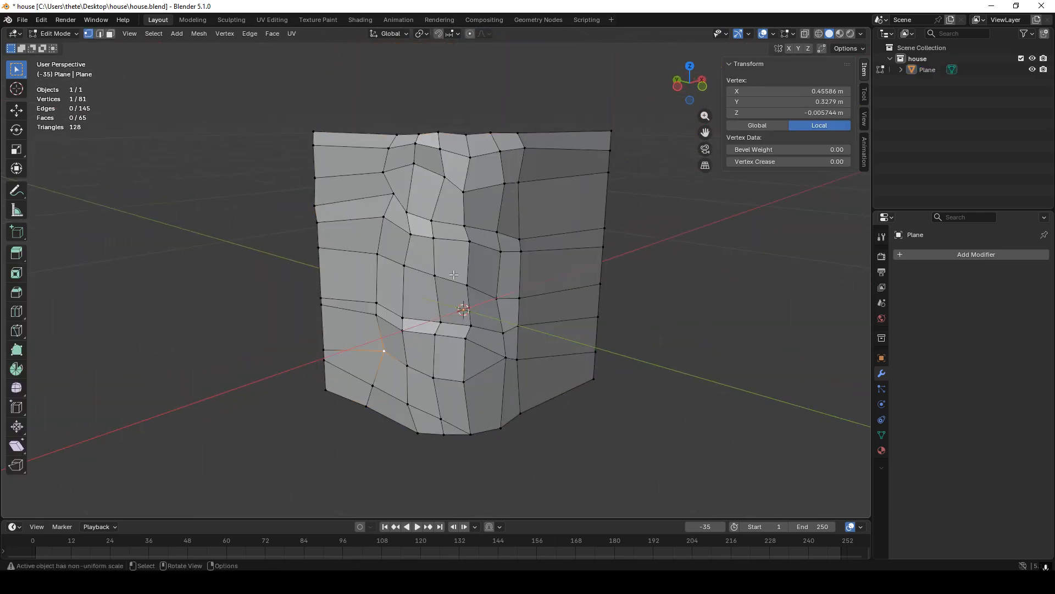
Scale several individual faces around the corner and along the bottom edge to vary the facets
{"action": "key", "text": "3"}
{"action": "left_click", "coordinate": [454, 274]}
{"action": "left_click", "coordinate": [425, 297]}
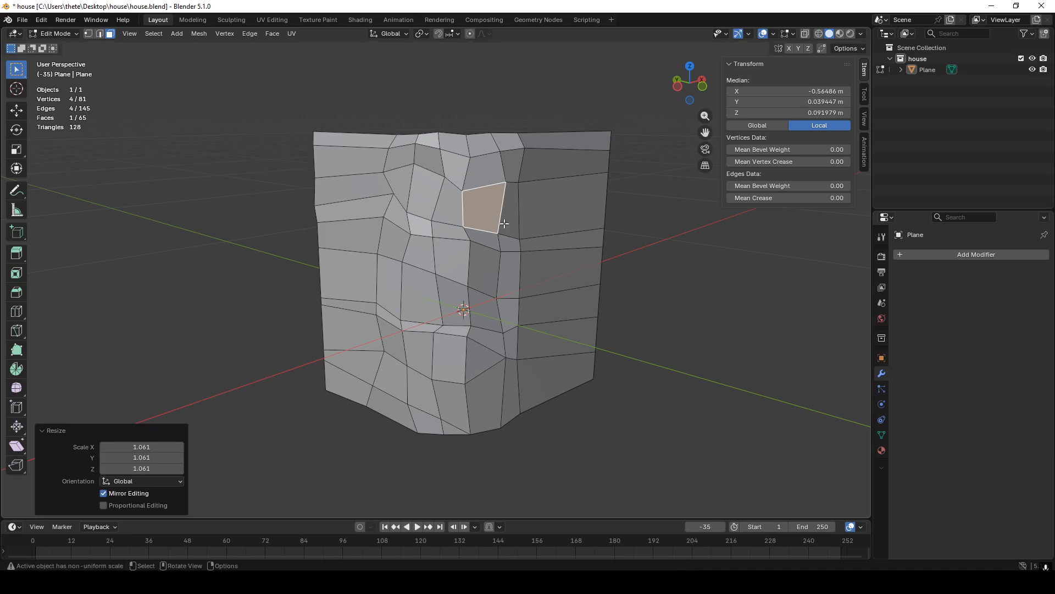
{"action": "left_click", "coordinate": [456, 401]}
{"action": "key", "text": "s"}
{"action": "left_click", "coordinate": [491, 366]}
{"action": "left_click", "coordinate": [394, 406]}
{"action": "key", "text": "s"}
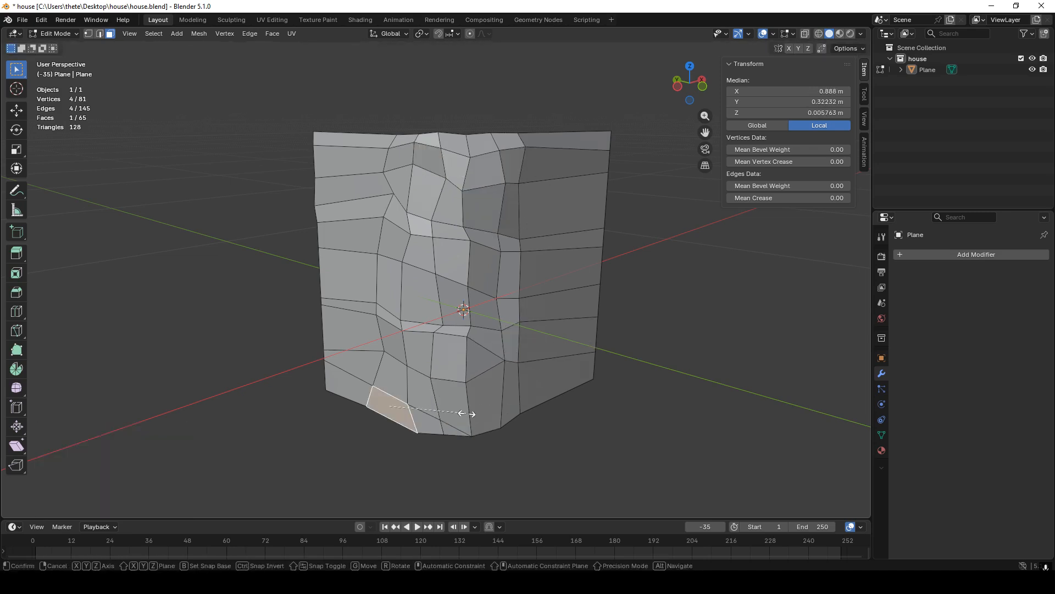
{"action": "left_click", "coordinate": [474, 411]}
{"action": "left_click", "coordinate": [390, 289]}
{"action": "key", "text": "s"}
{"action": "middle_click_drag", "start_coordinate": [531, 287], "coordinate": [503, 338]}
Triangulate all faces of the mesh, convert the triangles back to quads, and check the result in Object Mode
{"action": "key", "text": "a"}
{"action": "key", "text": "ctrl+t"}
{"action": "left_click", "coordinate": [272, 34]}
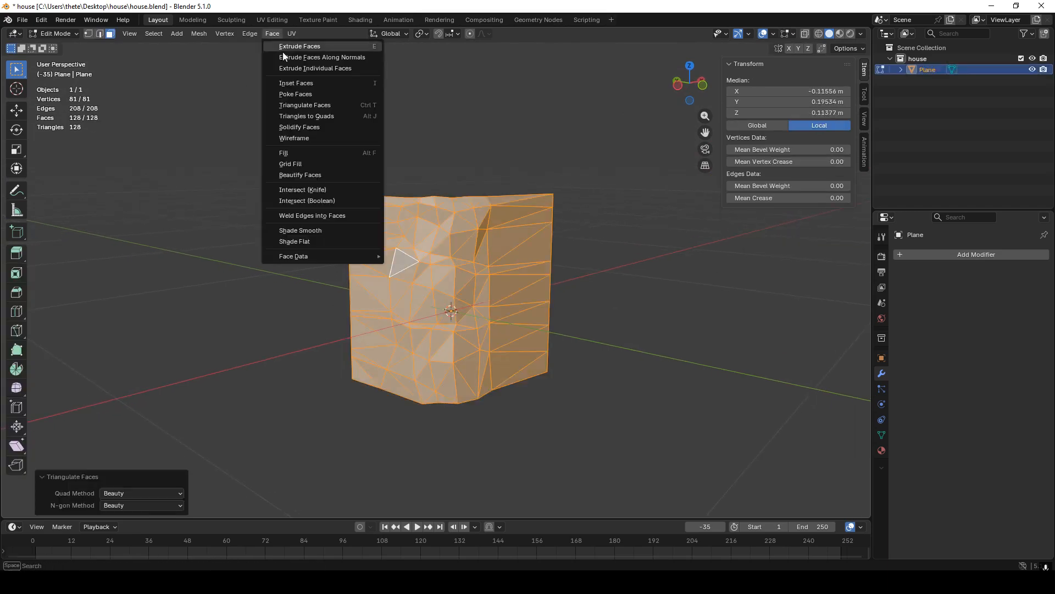
{"action": "left_click", "coordinate": [308, 116]}
{"action": "key", "text": "Tab"}
Move one vertex on the right side of the corner and another in the middle rows slightly
{"action": "key", "text": "Tab"}
{"action": "key", "text": "1"}
{"action": "left_click", "coordinate": [526, 286]}
{"action": "left_click", "coordinate": [549, 284]}
{"action": "key", "text": "g"}
{"action": "left_click", "coordinate": [552, 280]}
{"action": "middle_click_drag", "start_coordinate": [552, 280], "coordinate": [542, 236]}
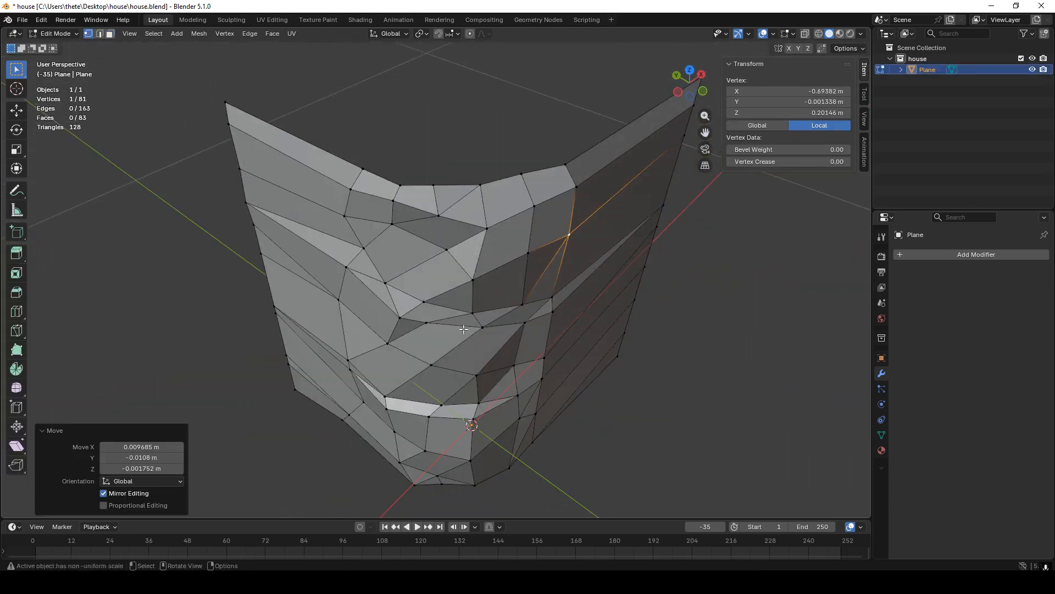
{"action": "left_click", "coordinate": [424, 327]}
{"action": "key", "text": "g"}
{"action": "left_click", "coordinate": [431, 323]}
{"action": "middle_click_drag", "start_coordinate": [431, 323], "coordinate": [451, 295]}
Move a vertex in the lower rows beside the corner and check the surface in Object Mode
{"action": "left_click", "coordinate": [531, 377]}
{"action": "key", "text": "g"}
{"action": "middle_click_drag", "start_coordinate": [467, 352], "coordinate": [467, 375]}
{"action": "left_click", "coordinate": [532, 380]}
{"action": "key", "text": "Tab"}
Shift two more vertices in the lower rows of the corner and review the shape in Object Mode
{"action": "key", "text": "Tab"}
{"action": "left_click", "coordinate": [471, 377]}
{"action": "key", "text": "g"}
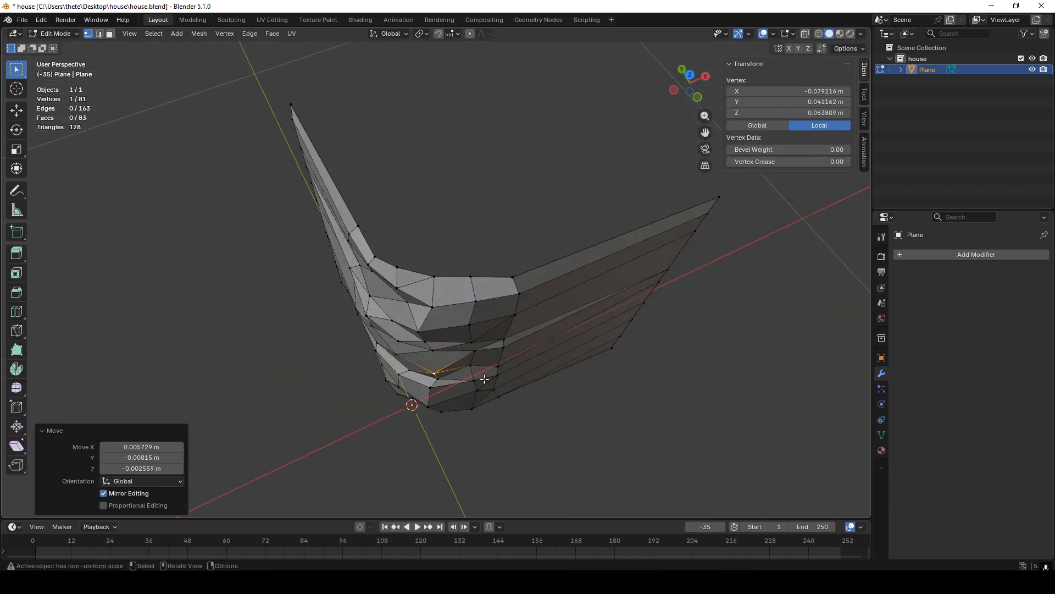
{"action": "left_click", "coordinate": [491, 374]}
{"action": "key", "text": "g"}
{"action": "key", "text": "Tab"}
{"action": "left_click", "coordinate": [515, 408]}
{"action": "middle_click_drag", "start_coordinate": [515, 408], "coordinate": [517, 245]}
Move the top border edge loop and the bottom border edge loop of the mesh
{"action": "key", "text": "Tab"}
{"action": "left_click", "coordinate": [459, 224], "text": "alt"}
{"action": "key", "text": "g"}
{"action": "left_click", "coordinate": [477, 301]}
{"action": "left_click", "coordinate": [486, 459]}
{"action": "left_click", "coordinate": [486, 457], "text": "alt"}
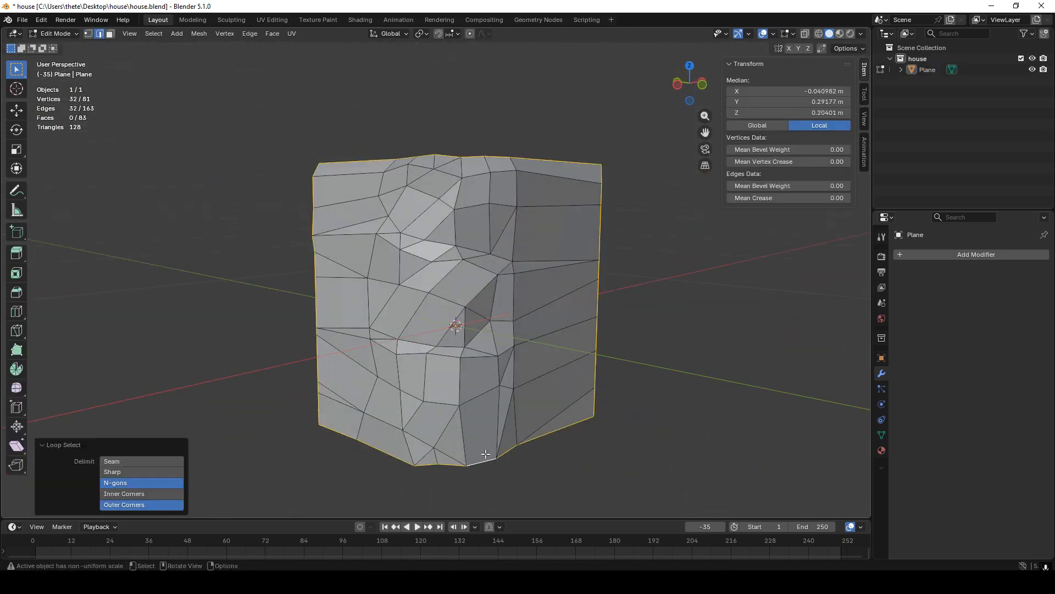
{"action": "left_click", "coordinate": [486, 455], "text": "alt"}
{"action": "middle_click_drag", "start_coordinate": [486, 455], "coordinate": [511, 506]}
{"action": "key", "text": "g"}
{"action": "left_click", "coordinate": [506, 420]}
Move the vertical border edges of the right and left outer panels and check the mesh in Object Mode
{"action": "middle_click_drag", "start_coordinate": [506, 419], "coordinate": [440, 358]}
{"action": "left_click", "coordinate": [617, 326], "text": "alt"}
{"action": "middle_click_drag", "start_coordinate": [603, 331], "coordinate": [660, 404]}
{"action": "key", "text": "g"}
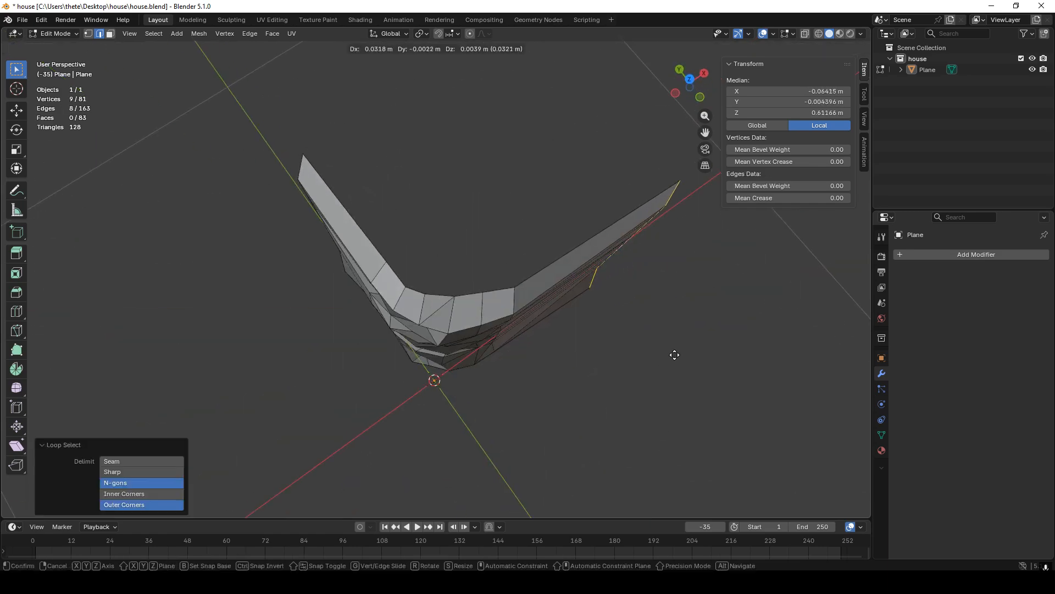
{"action": "left_click", "coordinate": [674, 356]}
{"action": "middle_click_drag", "start_coordinate": [674, 356], "coordinate": [761, 327]}
{"action": "left_click", "coordinate": [337, 317], "text": "alt"}
{"action": "key", "text": "g"}
{"action": "left_click", "coordinate": [382, 350]}
{"action": "key", "text": "Tab"}
{"action": "middle_click_drag", "start_coordinate": [454, 382], "coordinate": [426, 370]}
{"action": "key", "text": "Tab"}
Knife-cut an irregular vertical line down the right outer panel and shift the new edges slightly
{"action": "scroll", "coordinate": [511, 338], "scroll_direction": "up", "scroll_amount": 2}
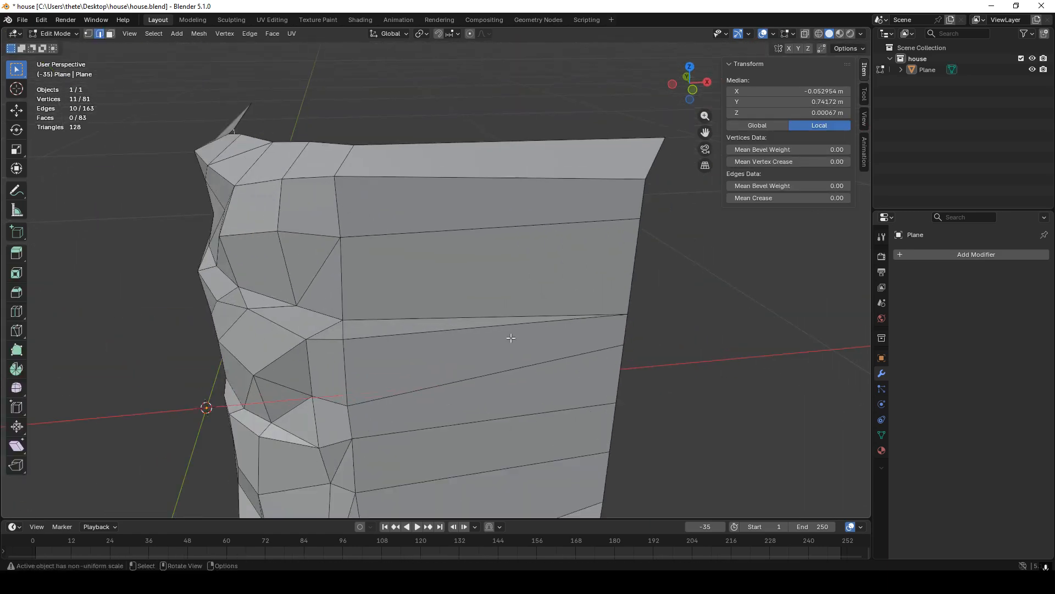
{"action": "middle_click_drag", "start_coordinate": [557, 434], "coordinate": [558, 307], "text": "shift"}
{"action": "left_click", "coordinate": [523, 467]}
{"action": "key", "text": "Return"}
{"action": "middle_click_drag", "start_coordinate": [567, 367], "coordinate": [522, 434]}
{"action": "key", "text": "g"}
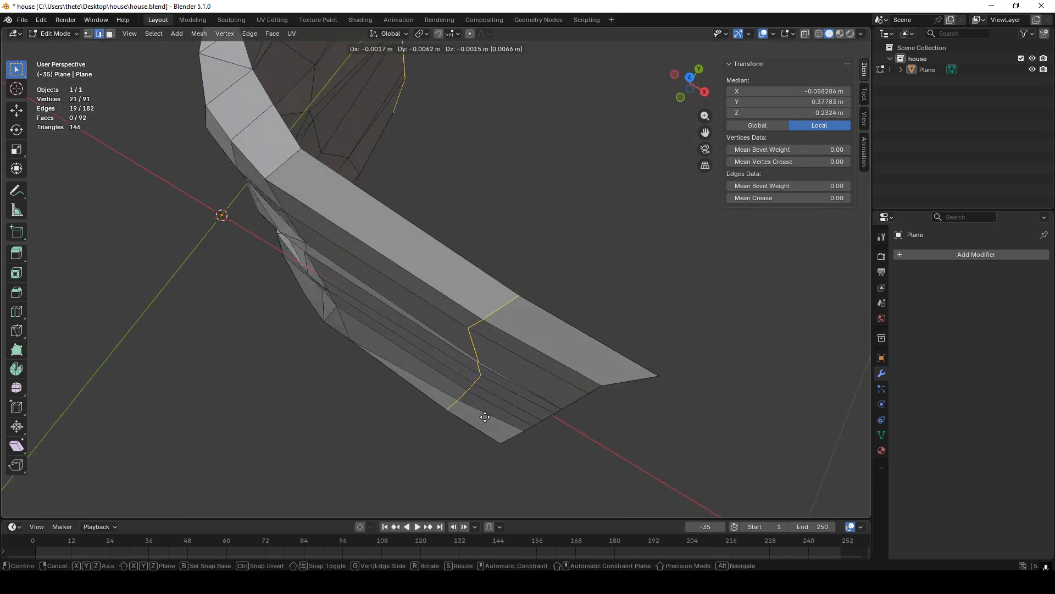
{"action": "left_click", "coordinate": [511, 420]}
Move the right panel's outer border edges and displace a middle vertex on its new cut line
{"action": "left_click", "coordinate": [546, 417], "text": "alt"}
{"action": "key", "text": "g"}
{"action": "middle_click_drag", "start_coordinate": [488, 357], "coordinate": [484, 359]}
{"action": "key", "text": "1"}
{"action": "left_click", "coordinate": [501, 223]}
{"action": "key", "text": "g"}
{"action": "left_click", "coordinate": [498, 236]}
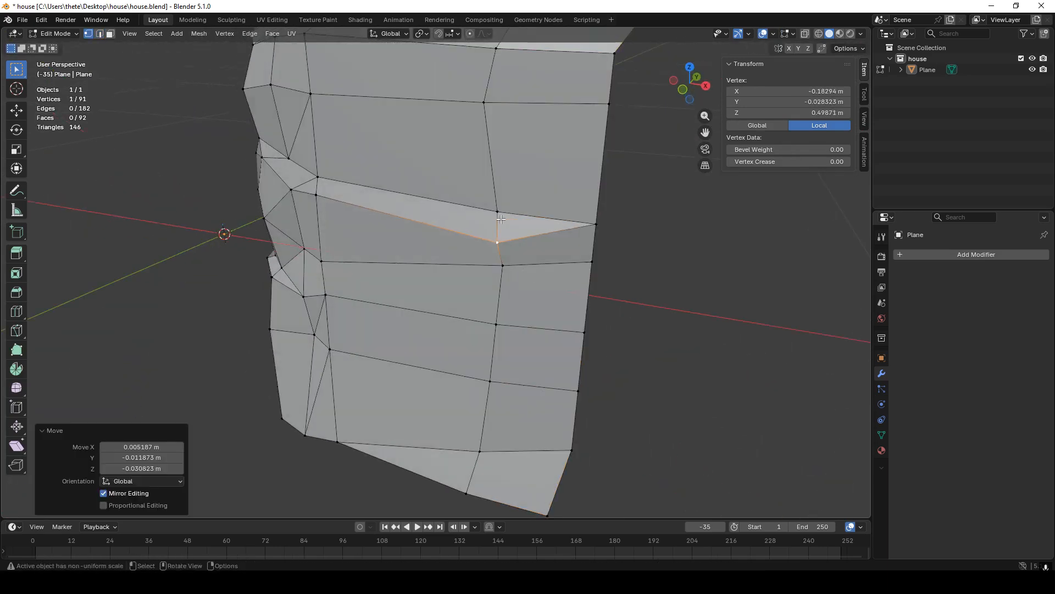
{"action": "key", "text": "g"}
{"action": "left_click", "coordinate": [506, 240]}
{"action": "middle_click_drag", "start_coordinate": [506, 240], "coordinate": [466, 279]}
{"action": "middle_click_drag", "start_coordinate": [428, 374], "coordinate": [426, 247]}
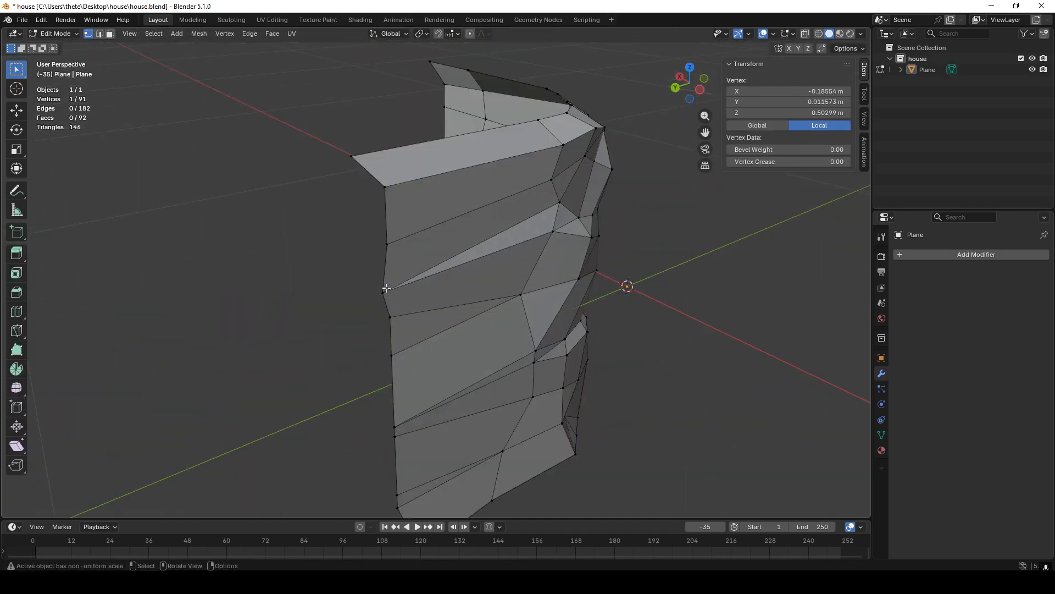
Knife-cut a vertical line down the left outer panel near its outer border
{"action": "key", "text": "k"}
{"action": "left_click", "coordinate": [441, 479]}
{"action": "middle_click_drag", "start_coordinate": [443, 500], "coordinate": [506, 494]}
{"action": "left_click", "coordinate": [456, 475]}
{"action": "key", "text": "Return"}
{"action": "key", "text": "2"}
{"action": "left_click", "coordinate": [453, 393], "text": "shift"}
{"action": "middle_click_drag", "start_coordinate": [569, 427], "coordinate": [388, 349]}
Raise an upper and a lower vertex on the left panel's new cut line along Z
{"action": "key", "text": "1"}
{"action": "left_click", "coordinate": [415, 216]}
{"action": "key", "text": "g"}
{"action": "key", "text": "z"}
{"action": "left_click", "coordinate": [417, 198]}
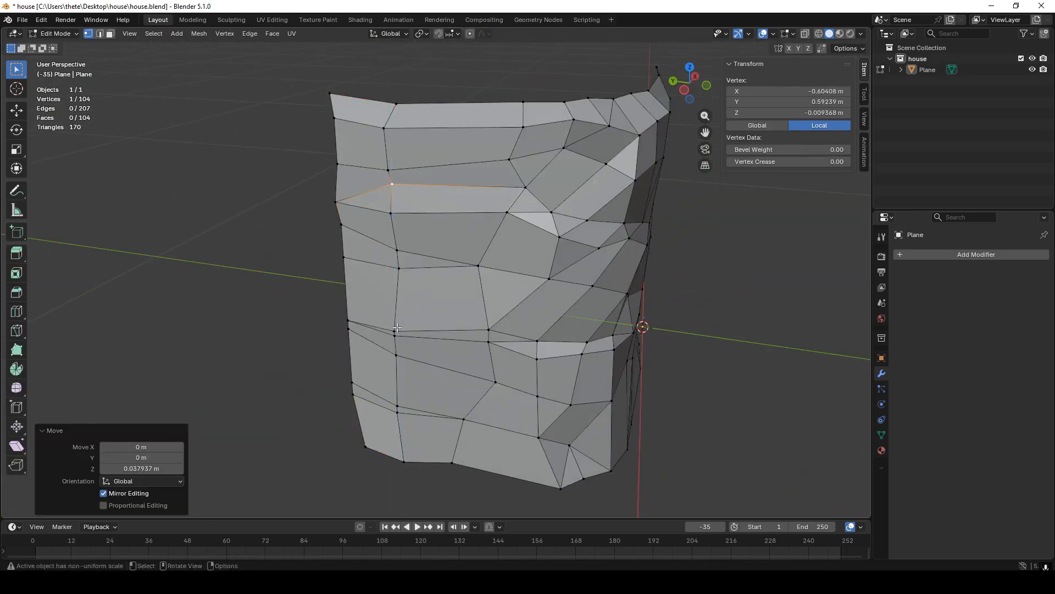
{"action": "left_click", "coordinate": [398, 332]}
{"action": "key", "text": "g"}
{"action": "key", "text": "z"}
{"action": "left_click", "coordinate": [399, 301]}
{"action": "left_click", "coordinate": [399, 406]}
{"action": "middle_click_drag", "start_coordinate": [404, 401], "coordinate": [385, 457]}
Move a vertex low on the right outer panel and inspect the whole mesh in Object Mode
{"action": "key", "text": "Tab"}
{"action": "scroll", "coordinate": [478, 336], "scroll_direction": "down", "scroll_amount": 4}
{"action": "middle_click_drag", "start_coordinate": [441, 368], "coordinate": [565, 440]}
{"action": "key", "text": "Tab"}
{"action": "left_click", "coordinate": [565, 416]}
{"action": "key", "text": "g"}
{"action": "left_click", "coordinate": [564, 437]}
{"action": "middle_click_drag", "start_coordinate": [504, 379], "coordinate": [578, 384]}
{"action": "key", "text": "Tab"}
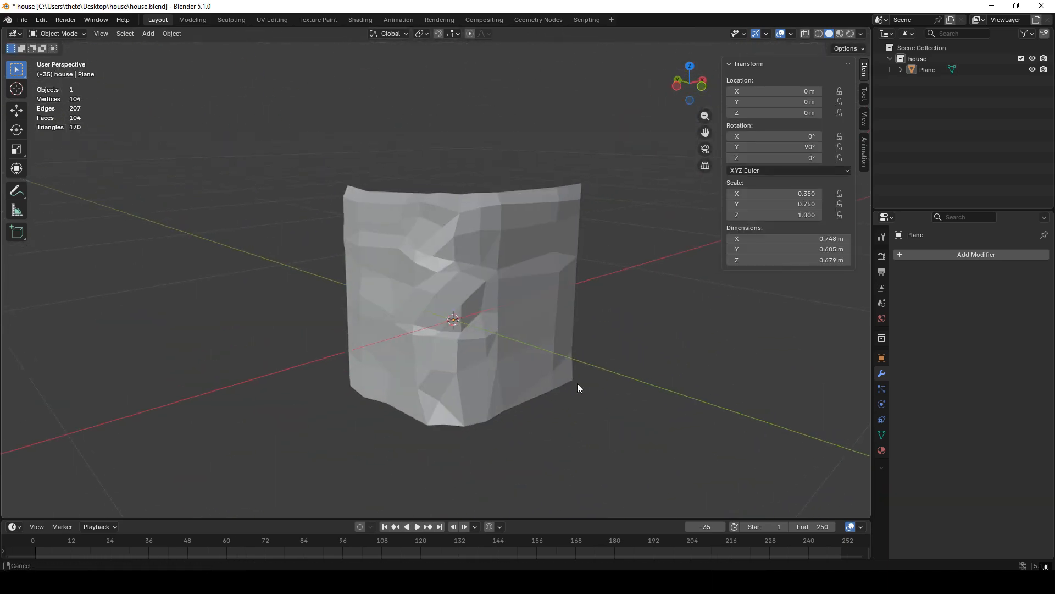
Extrude the left border edges of the original corner piece along Y and adjust the extruded end's position
{"action": "left_click", "coordinate": [519, 368]}
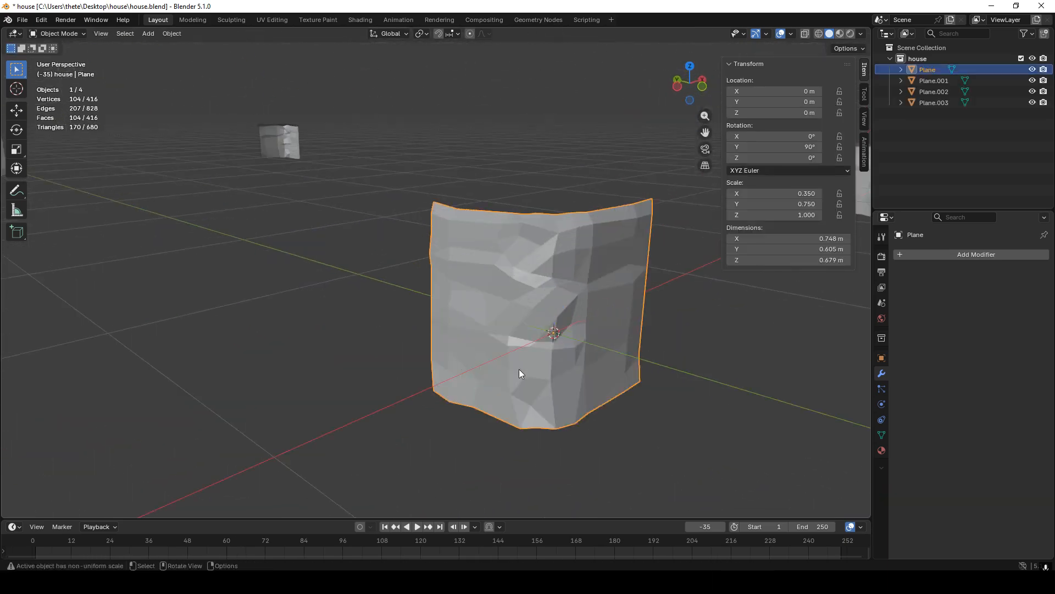
{"action": "key", "text": "Tab"}
{"action": "middle_click_drag", "start_coordinate": [519, 368], "coordinate": [503, 372]}
{"action": "scroll", "coordinate": [606, 310], "scroll_direction": "down", "scroll_amount": 3}
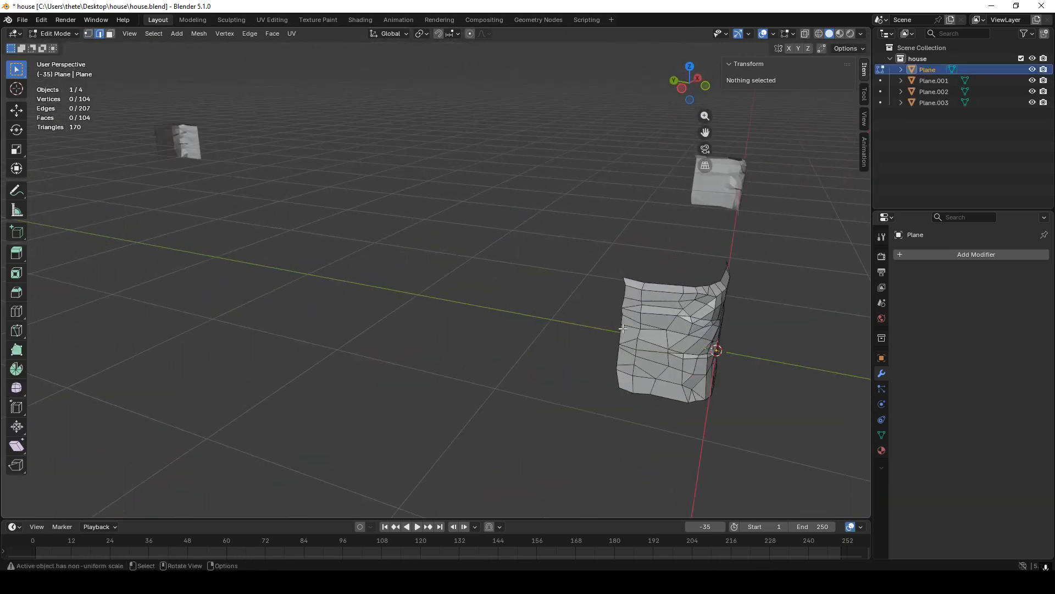
{"action": "left_click", "coordinate": [616, 341], "text": "alt"}
{"action": "key", "text": "e"}
{"action": "key", "text": "y"}
{"action": "left_click", "coordinate": [236, 330]}
{"action": "scroll", "coordinate": [528, 351], "scroll_direction": "down", "scroll_amount": 4}
{"action": "key", "text": "g"}
{"action": "middle_click_drag", "start_coordinate": [468, 329], "coordinate": [523, 352]}
{"action": "left_click", "coordinate": [469, 356]}
Switch to the neighbouring corner piece along Y and extrude its facing border edges along Y
{"action": "key", "text": "Tab"}
{"action": "left_click", "coordinate": [184, 352]}
{"action": "key", "text": "Tab"}
{"action": "left_click", "coordinate": [187, 352], "text": "alt"}
{"action": "key", "text": "e"}
{"action": "key", "text": "y"}
{"action": "left_click", "coordinate": [505, 360]}
Move the neighbouring piece's extruded end along Y and along X to line it up with the original wall
{"action": "middle_click_drag", "start_coordinate": [522, 352], "coordinate": [334, 365]}
{"action": "key", "text": "g"}
{"action": "key", "text": "y"}
{"action": "left_click", "coordinate": [501, 350]}
{"action": "key", "text": "g"}
{"action": "key", "text": "x"}
{"action": "left_click", "coordinate": [519, 352]}
Return to the original corner piece and extrude its right border edges along X
{"action": "key", "text": "Tab"}
{"action": "left_click", "coordinate": [334, 365]}
{"action": "key", "text": "Tab"}
{"action": "left_click", "coordinate": [354, 344], "text": "alt"}
{"action": "key", "text": "e"}
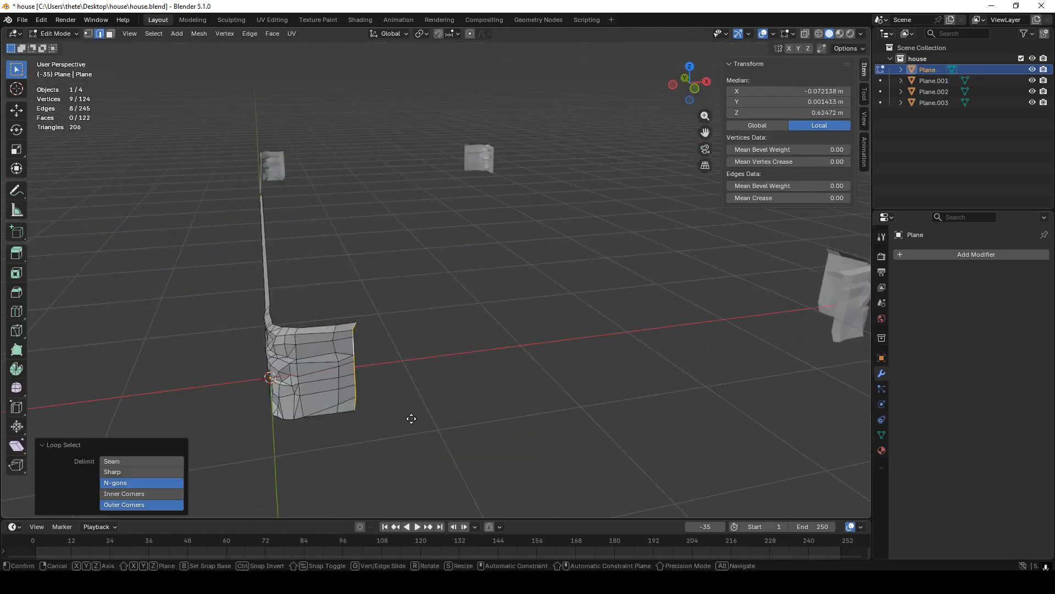
{"action": "key", "text": "x"}
{"action": "left_click", "coordinate": [697, 395]}
Extrude the facing border edges of Plane.003 about -2.4 m along X and adjust the end's position
{"action": "key", "text": "Tab"}
{"action": "left_click", "coordinate": [590, 351]}
{"action": "key", "text": "Tab"}
{"action": "left_click", "coordinate": [573, 364], "text": "alt"}
{"action": "key", "text": "e"}
{"action": "key", "text": "x"}
{"action": "left_click", "coordinate": [355, 421]}
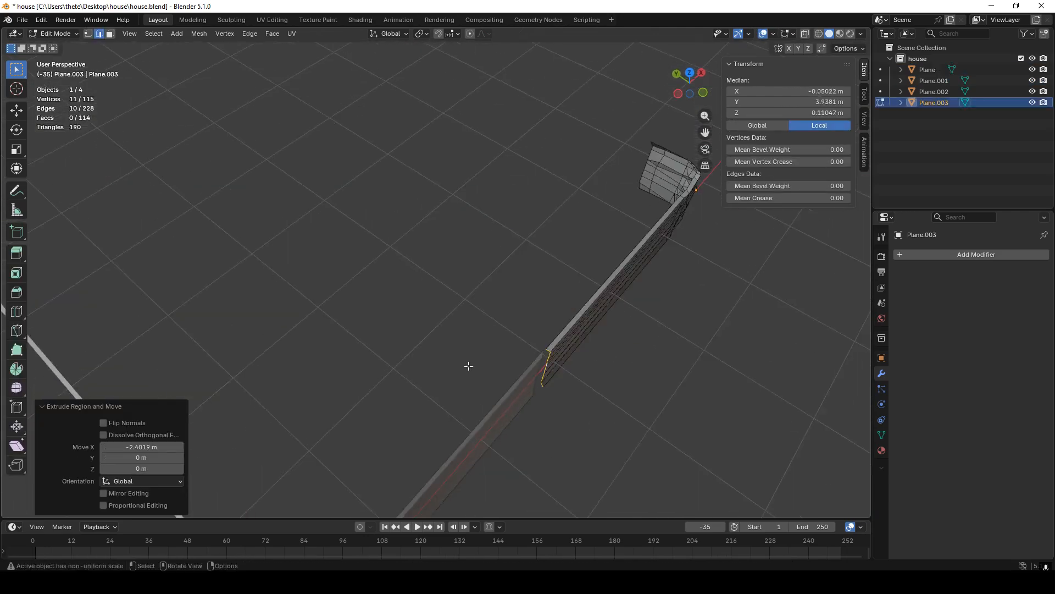
{"action": "key", "text": "g"}
{"action": "left_click", "coordinate": [638, 424]}
Move the upper vertex of Plane.003's extruded end along X to make the end edge uneven
{"action": "middle_click_drag", "start_coordinate": [638, 424], "coordinate": [484, 351]}
{"action": "key", "text": "Tab"}
{"action": "key", "text": "Tab"}
{"action": "key", "text": "1"}
{"action": "left_click", "coordinate": [553, 225]}
{"action": "key", "text": "g"}
{"action": "key", "text": "x"}
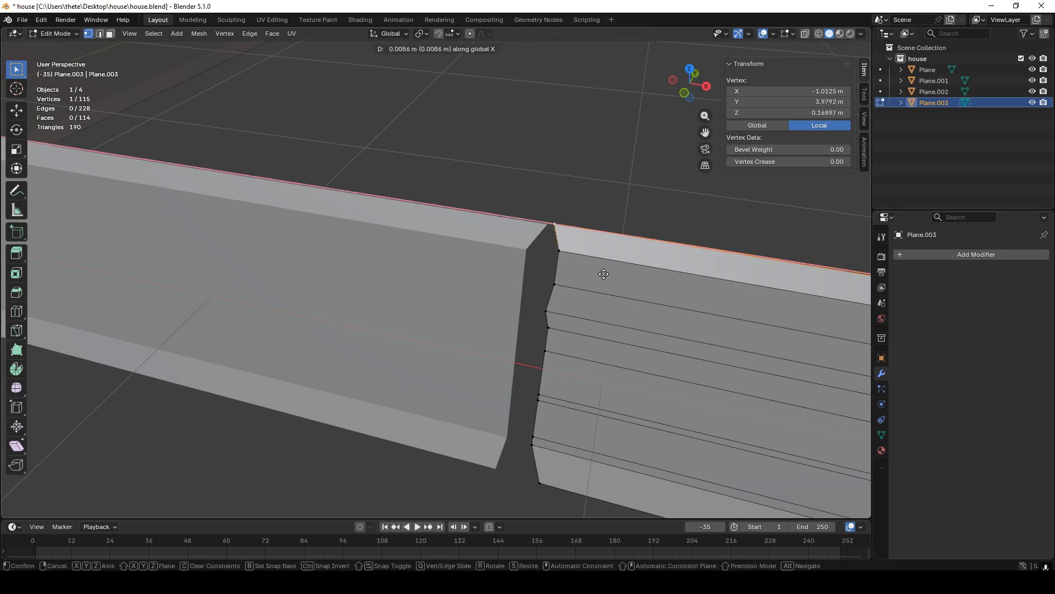
Switch to the original wall piece, Plane, and move a vertex of its end facing Plane.003 along X
{"action": "key", "text": "Tab"}
{"action": "left_click", "coordinate": [535, 262]}
{"action": "key", "text": "Tab"}
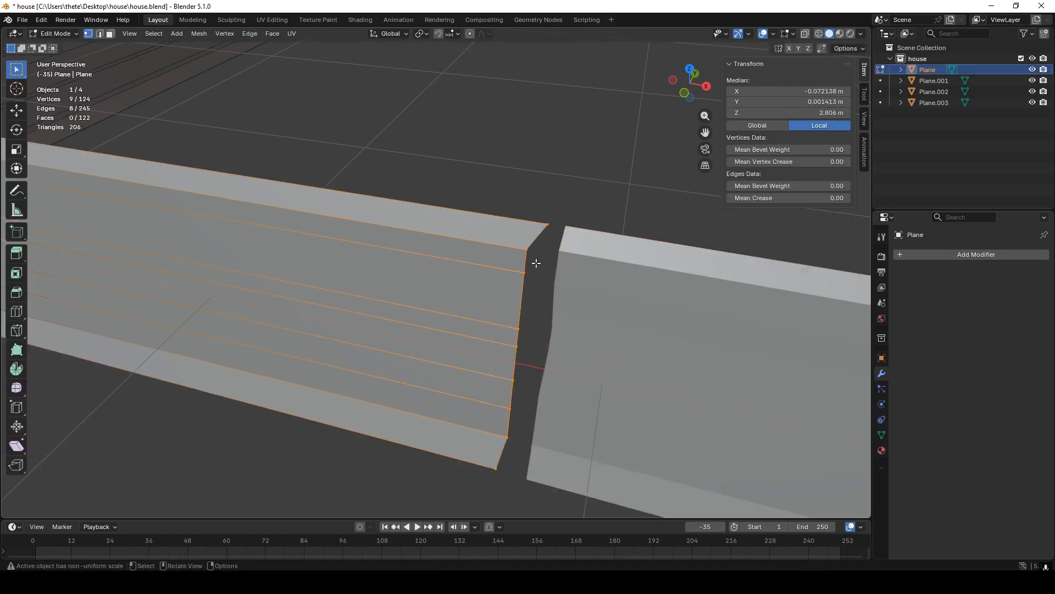
{"action": "left_click", "coordinate": [518, 385]}
{"action": "key", "text": "g"}
{"action": "key", "text": "x"}
{"action": "scroll", "coordinate": [549, 313], "scroll_direction": "up", "scroll_amount": 3}
{"action": "key", "text": "Tab"}
Shift individual vertices on the original piece's other extruded end along Y to give it a jagged edge
{"action": "middle_click_drag", "start_coordinate": [548, 313], "coordinate": [525, 344]}
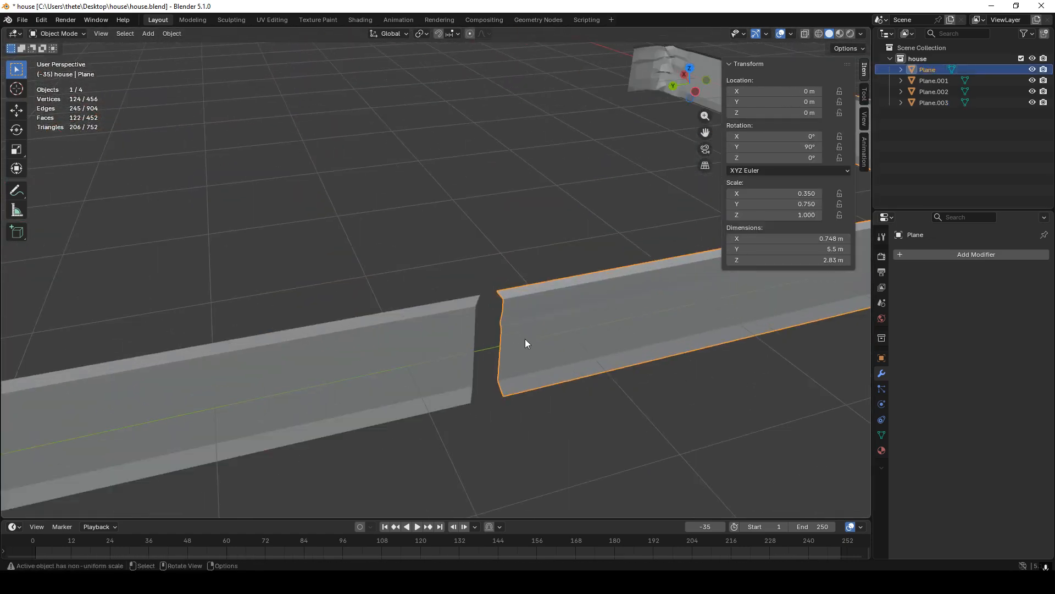
{"action": "key", "text": "Tab"}
{"action": "scroll", "coordinate": [520, 324], "scroll_direction": "up", "scroll_amount": 4}
{"action": "left_click", "coordinate": [515, 301]}
{"action": "key", "text": "g"}
{"action": "key", "text": "x"}
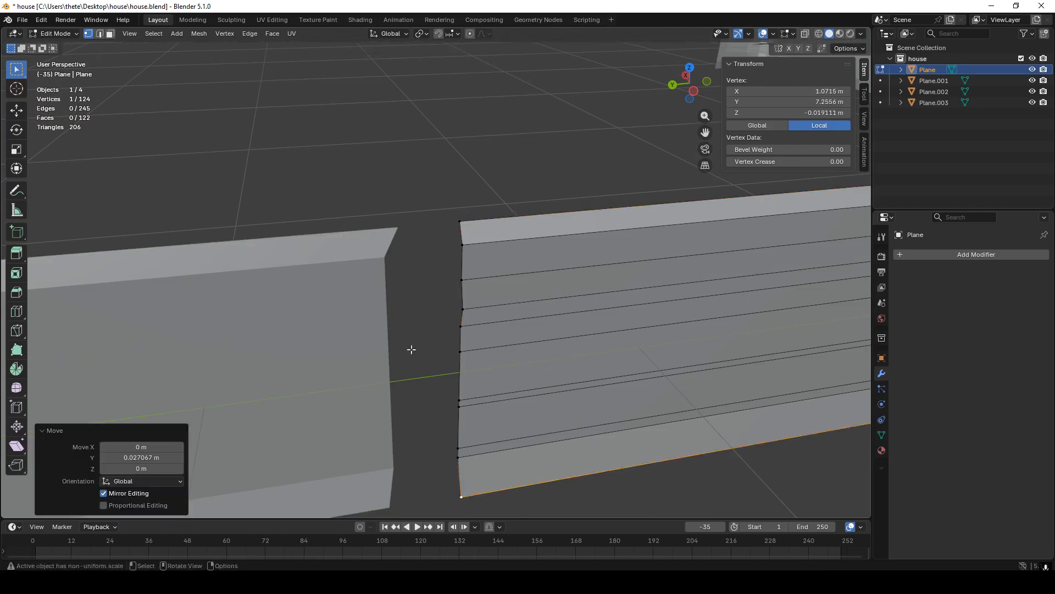
Switch to Plane.001 and move vertices of its facing end along Y into an uneven edge
{"action": "key", "text": "alt+q"}
{"action": "key", "text": "g"}
{"action": "key", "text": "y"}
{"action": "left_click", "coordinate": [406, 504]}
{"action": "scroll", "coordinate": [450, 417], "scroll_direction": "down", "scroll_amount": 5}
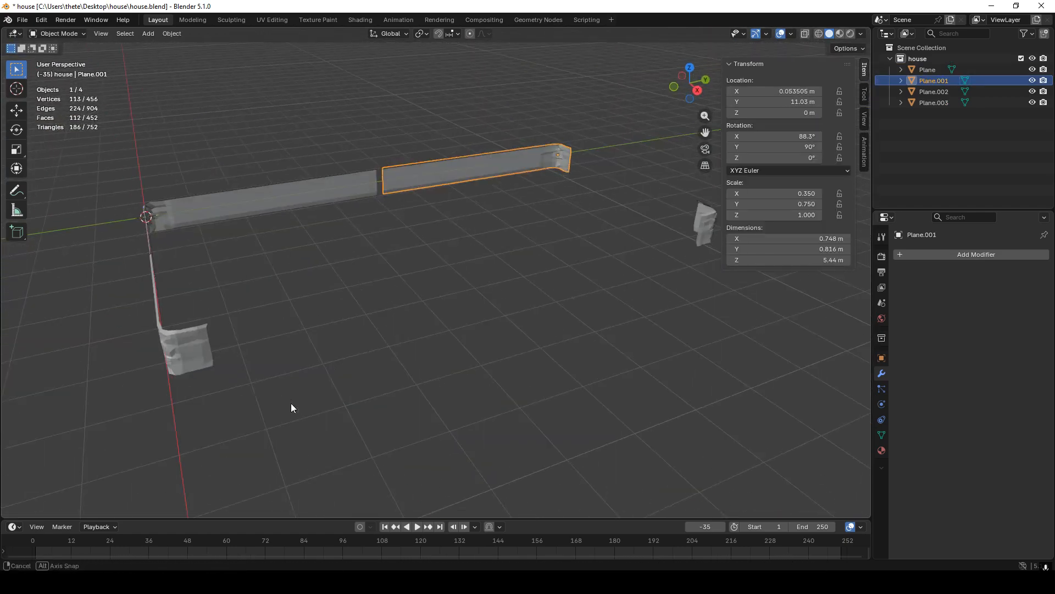
Switch to the adjoining wall piece and shift its end vertices along X into an uneven edge
{"action": "key", "text": "alt+q"}
{"action": "scroll", "coordinate": [292, 403], "scroll_direction": "up", "scroll_amount": 5}
{"action": "left_click", "coordinate": [351, 284]}
{"action": "key", "text": "g"}
{"action": "key", "text": "x"}
{"action": "left_click", "coordinate": [362, 448]}
{"action": "scroll", "coordinate": [384, 417], "scroll_direction": "down", "scroll_amount": 6}
{"action": "key", "text": "Tab"}
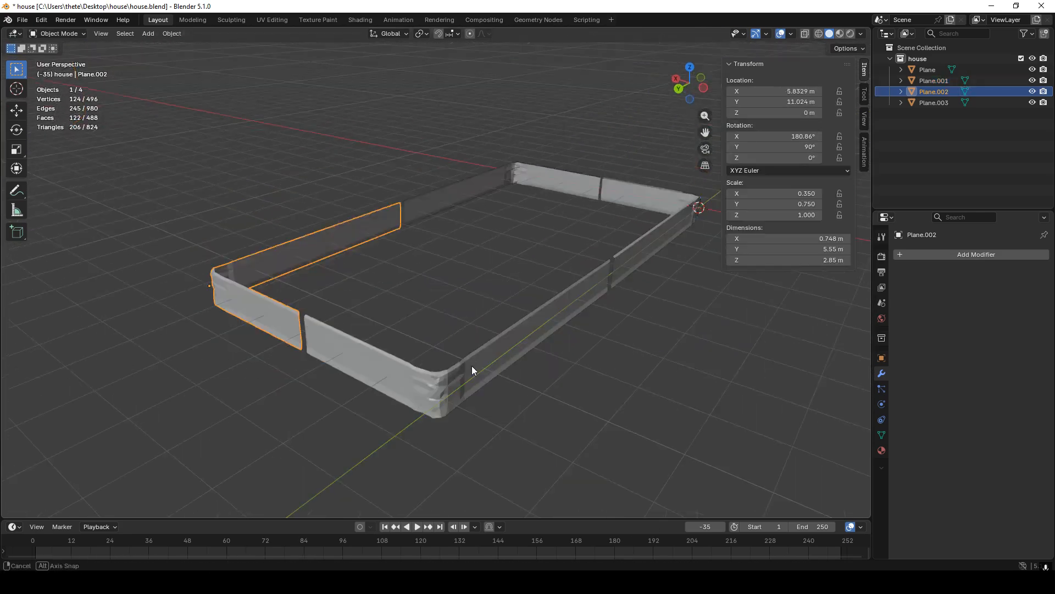
Join the four wall pieces into one object, apply all transforms, and set its origin to the geometry
{"action": "left_click", "coordinate": [472, 365]}
{"action": "middle_click_drag", "start_coordinate": [471, 365], "coordinate": [635, 285]}
{"action": "key", "text": "ctrl+j"}
{"action": "key", "text": "ctrl+a"}
{"action": "left_click", "coordinate": [454, 324]}
{"action": "right_click", "coordinate": [467, 359]}
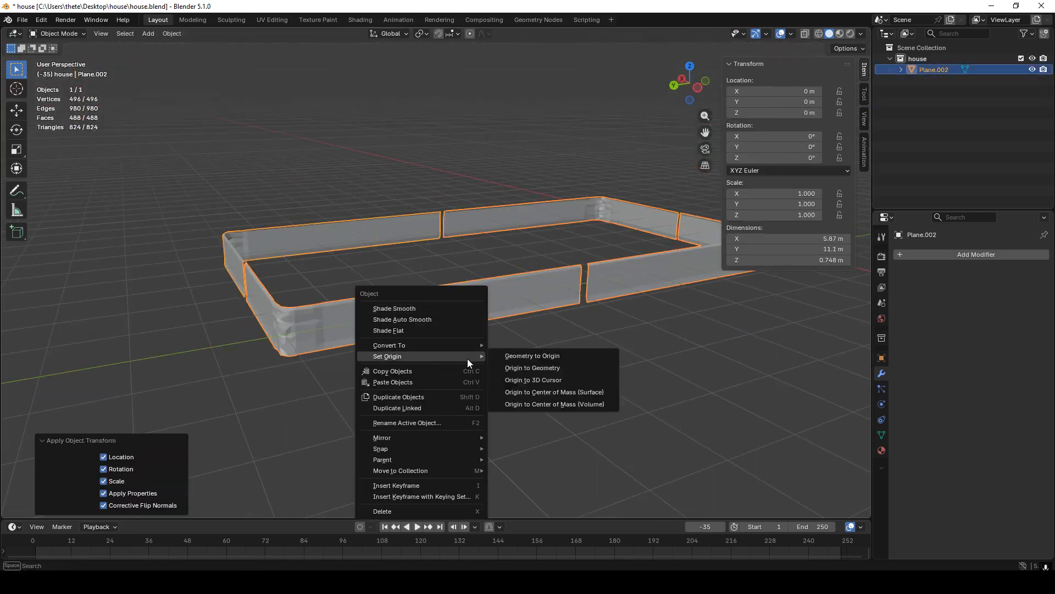
{"action": "left_click", "coordinate": [511, 363]}
Fill the gap between the facing wall ends and triangulate the new faces
{"action": "key", "text": "Tab"}
{"action": "scroll", "coordinate": [516, 358], "scroll_direction": "up", "scroll_amount": 8}
{"action": "left_click", "coordinate": [523, 342], "text": "alt"}
{"action": "middle_click_drag", "start_coordinate": [522, 342], "coordinate": [454, 279]}
{"action": "left_click", "coordinate": [454, 280], "text": "shift"}
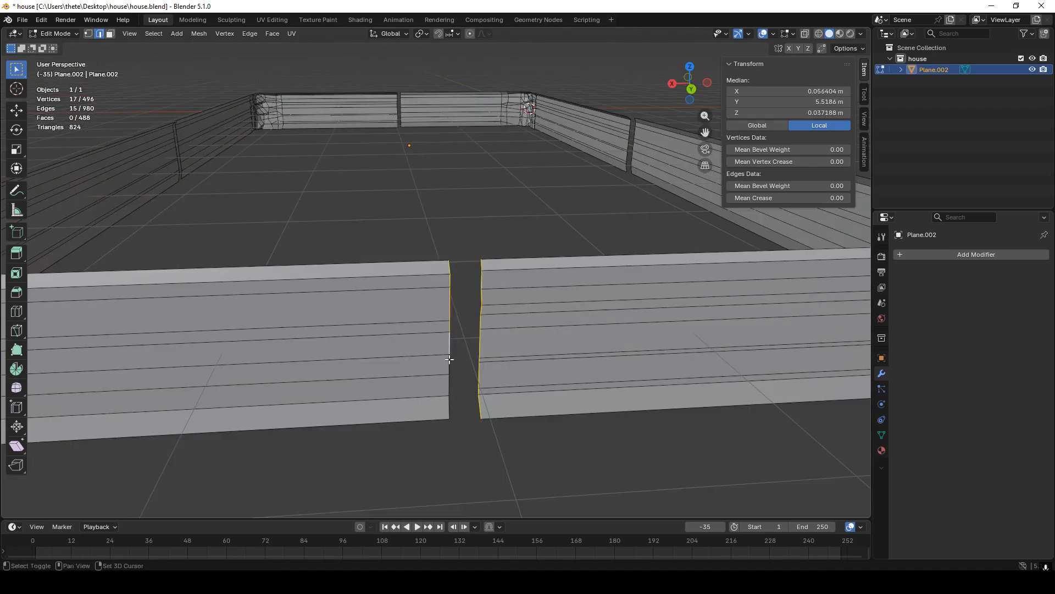
{"action": "left_click", "coordinate": [272, 34]}
{"action": "left_click", "coordinate": [302, 109]}
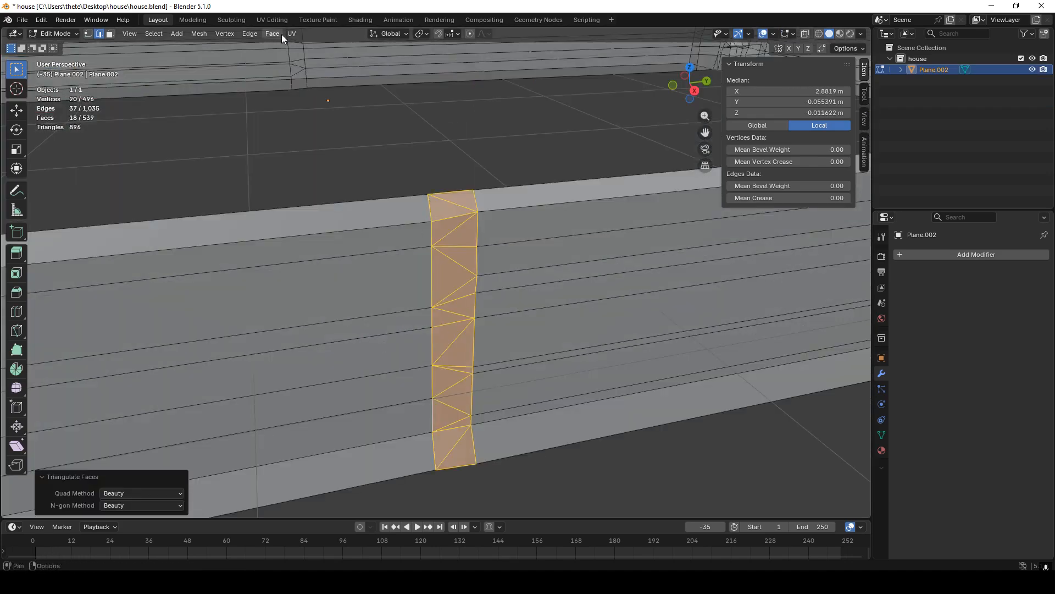
Move several wall edges along Z with smooth proportional editing to make the wall's outline uneven
{"action": "key", "text": "Tab"}
{"action": "scroll", "coordinate": [455, 237], "scroll_direction": "up", "scroll_amount": 4}
{"action": "scroll", "coordinate": [455, 238], "scroll_direction": "down", "scroll_amount": 8}
{"action": "left_click", "coordinate": [219, 231]}
{"action": "middle_click_drag", "start_coordinate": [219, 231], "coordinate": [497, 348]}
{"action": "key", "text": "ctrl+z"}
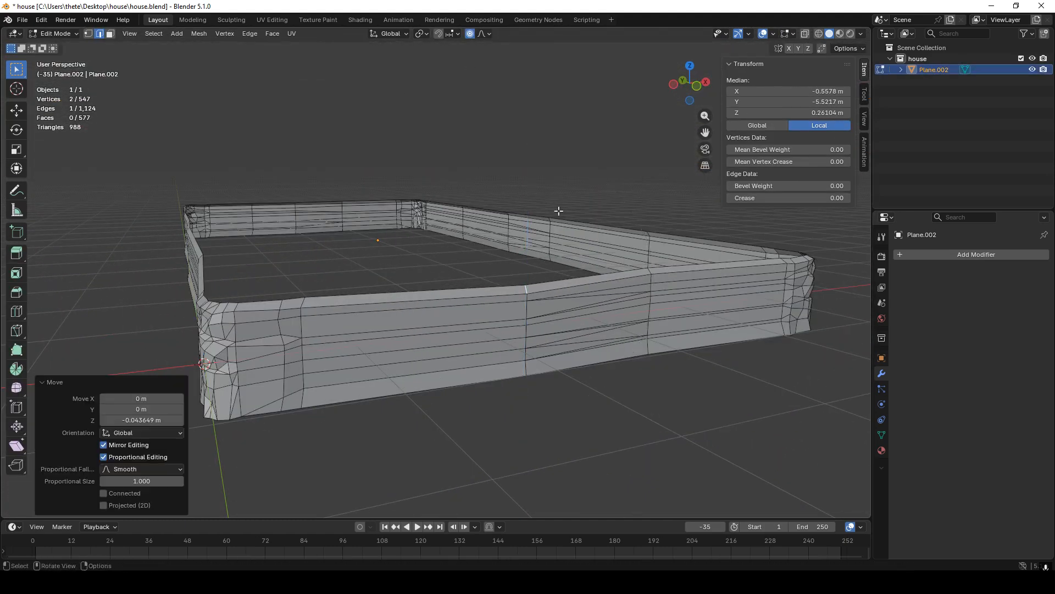
{"action": "key", "text": "g"}
{"action": "key", "text": "z"}
{"action": "left_click", "coordinate": [418, 292]}
{"action": "middle_click_drag", "start_coordinate": [418, 291], "coordinate": [458, 303]}
{"action": "key", "text": "g"}
{"action": "key", "text": "z"}
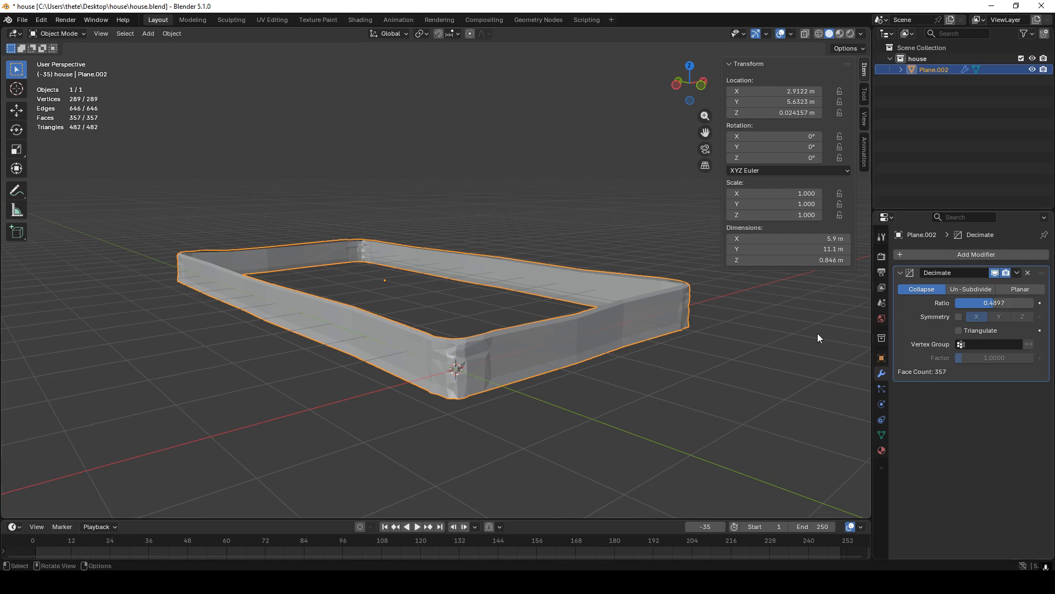
Apply the Decimate modifier and all transforms to the wall
{"action": "middle_click_drag", "start_coordinate": [817, 338], "coordinate": [484, 357]}
{"action": "key", "text": "ctrl+a"}
{"action": "left_click", "coordinate": [553, 386]}
{"action": "middle_click_drag", "start_coordinate": [553, 386], "coordinate": [553, 386]}
{"action": "left_click", "coordinate": [487, 356]}
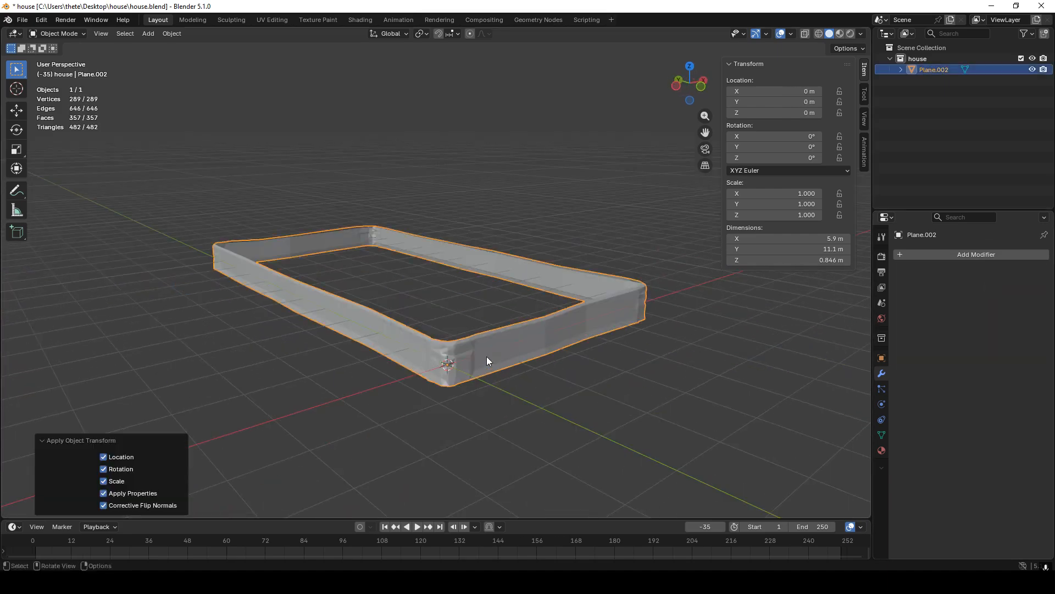
Convert the triangles of the whole wall mesh to quads
{"action": "key", "text": "Tab"}
{"action": "key", "text": "a"}
{"action": "key", "text": "alt+j"}
{"action": "key", "text": "Tab"}
{"action": "left_click", "coordinate": [487, 381]}
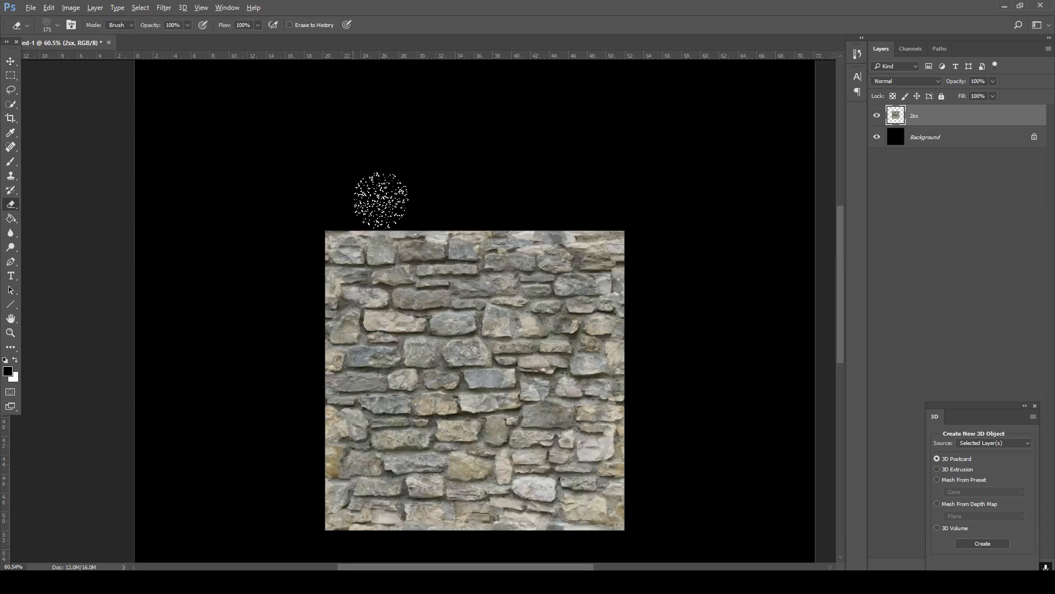
In Photoshop, set the eraser brush to 61 px and erase the stone texture's left, top and bottom edges into an irregular outline
{"action": "scroll", "coordinate": [415, 217], "scroll_direction": "up", "scroll_amount": 3, "text": "alt"}
{"action": "left_click", "coordinate": [58, 25]}
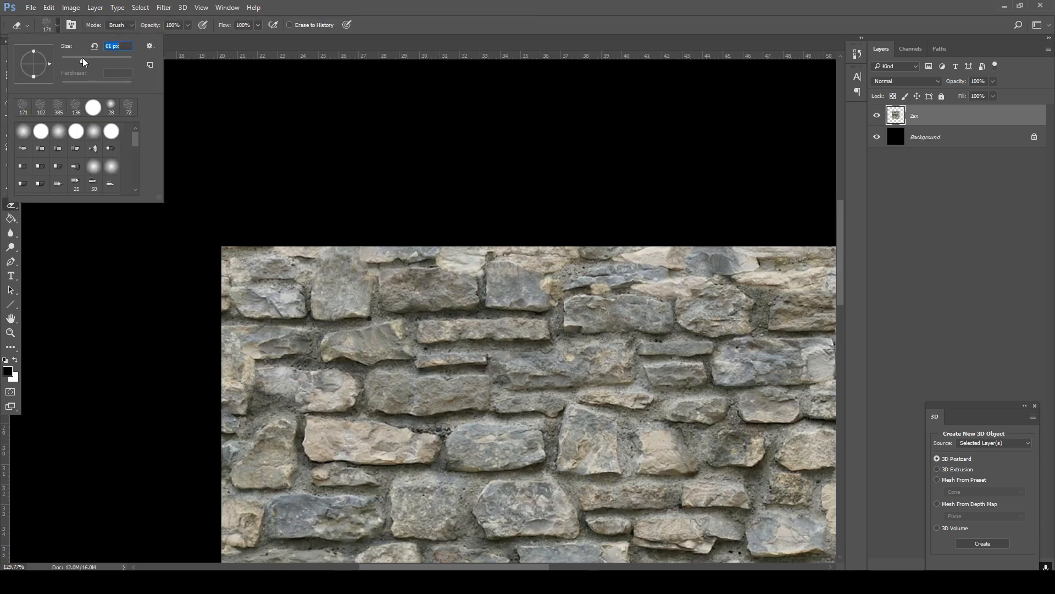
{"action": "double_click", "coordinate": [71, 127]}
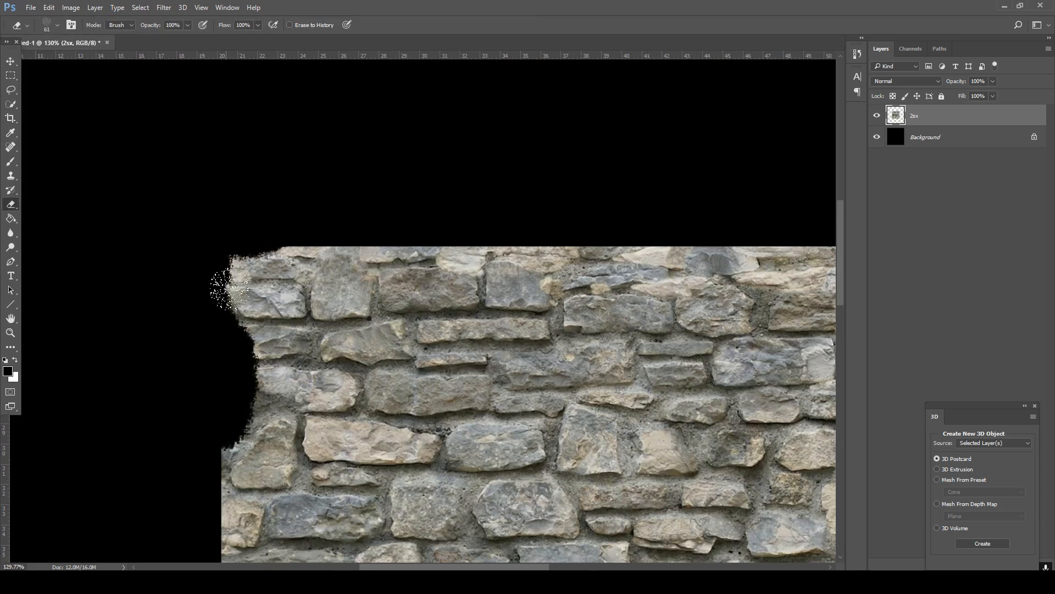
{"action": "scroll", "coordinate": [195, 268], "scroll_direction": "down", "scroll_amount": 3}
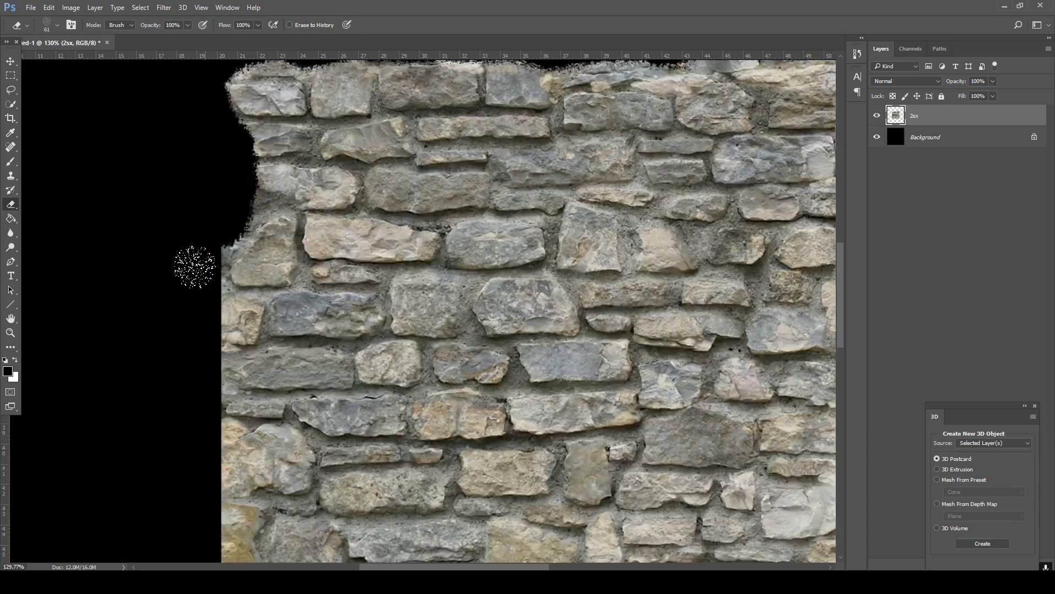
{"action": "scroll", "coordinate": [221, 457], "scroll_direction": "down", "scroll_amount": 3}
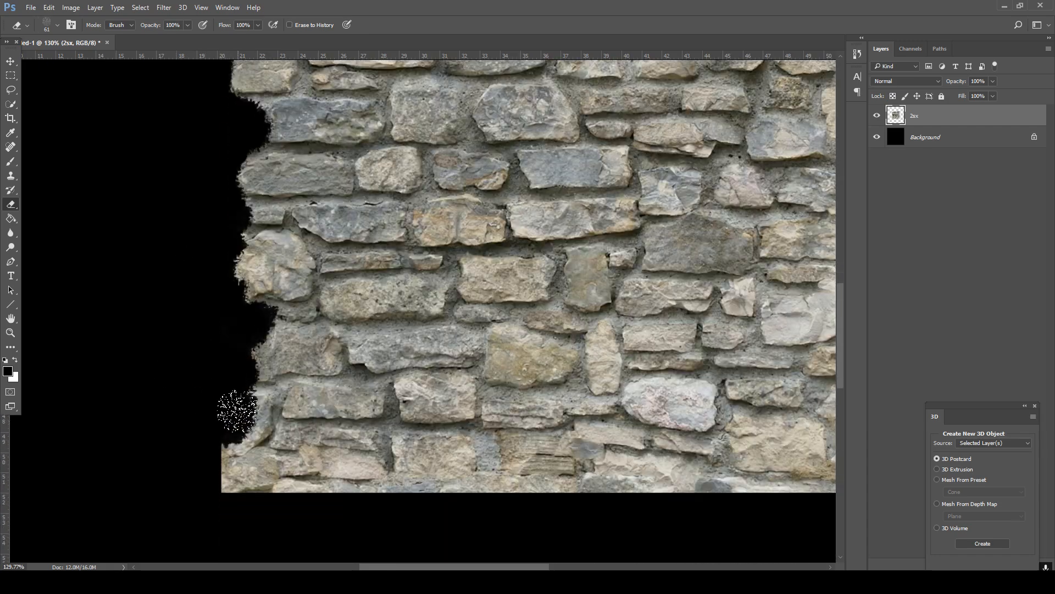
{"action": "scroll", "coordinate": [697, 485], "scroll_direction": "down", "scroll_amount": 3, "text": "alt"}
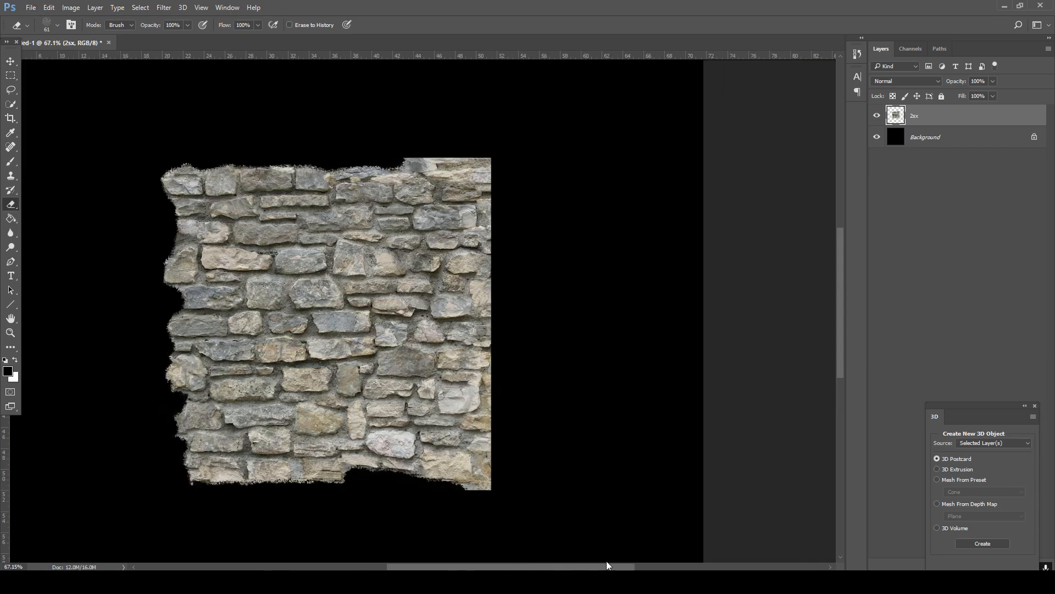
Erase the right edge of the stone texture into an irregular outline following the stones
{"action": "scroll", "coordinate": [525, 279], "scroll_direction": "up", "scroll_amount": 4, "text": "alt"}
{"action": "scroll", "coordinate": [495, 355], "scroll_direction": "down", "scroll_amount": 5}
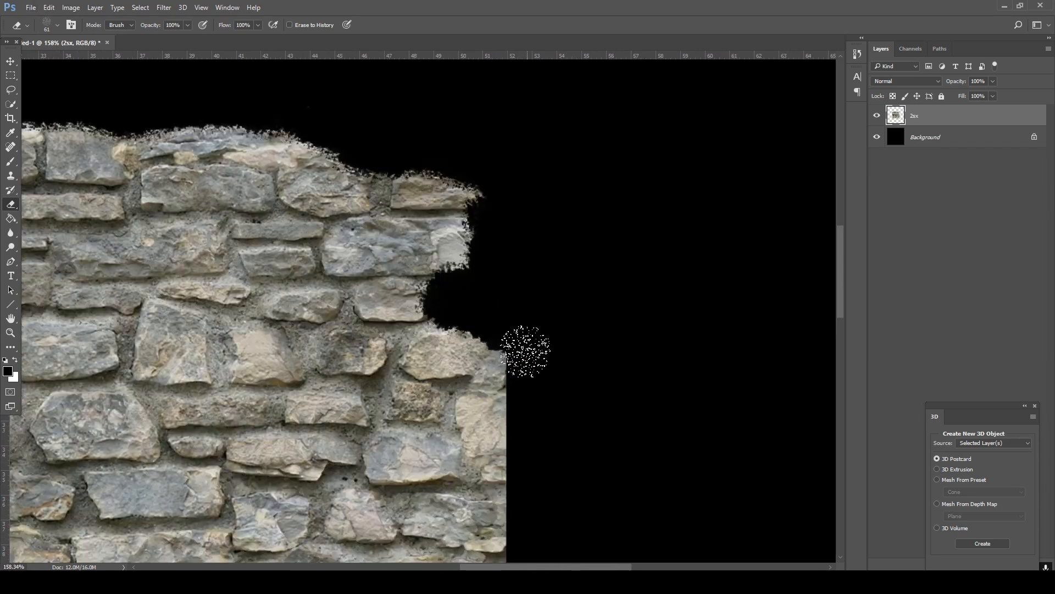
{"action": "scroll", "coordinate": [472, 507], "scroll_direction": "down", "scroll_amount": 2}
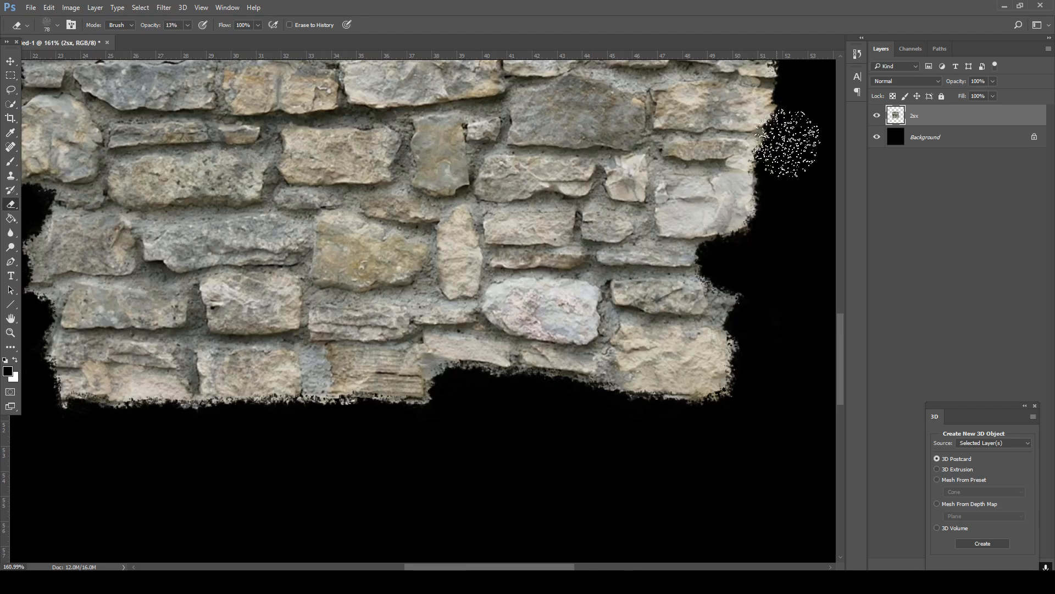
Soften the stone patch's ragged borders all around with the eraser at 13% opacity
{"action": "scroll", "coordinate": [787, 165], "scroll_direction": "up", "scroll_amount": 2}
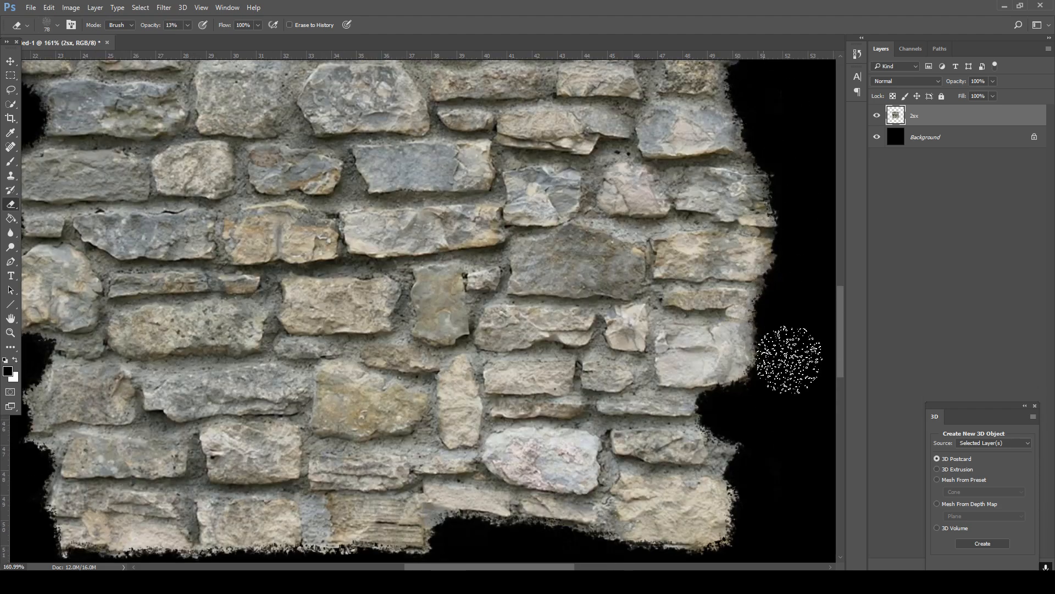
{"action": "scroll", "coordinate": [300, 467], "scroll_direction": "down", "scroll_amount": 2, "text": "alt"}
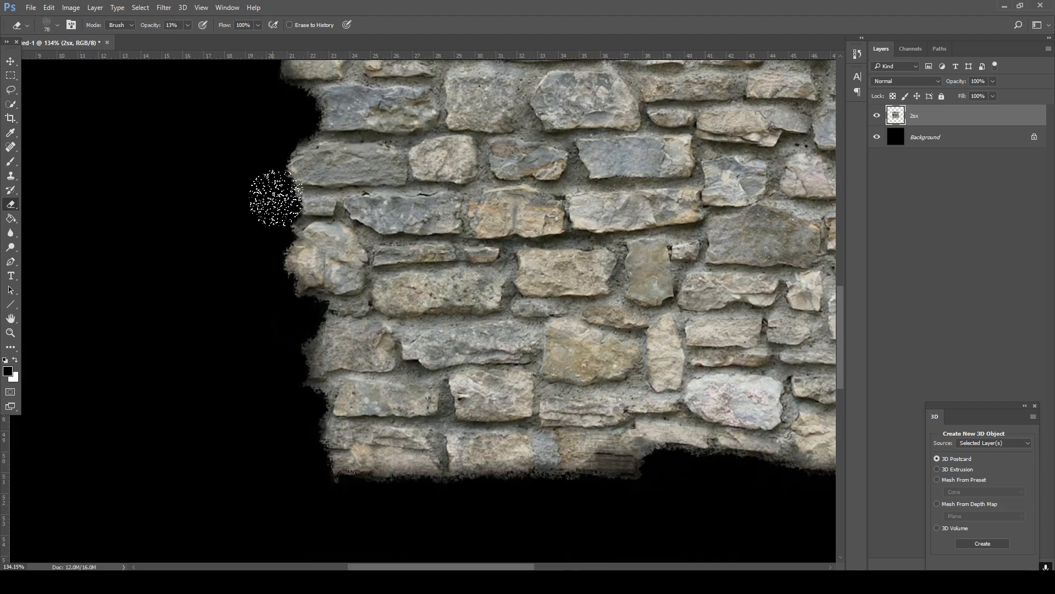
{"action": "scroll", "coordinate": [790, 377], "scroll_direction": "down", "scroll_amount": 4, "text": "alt"}
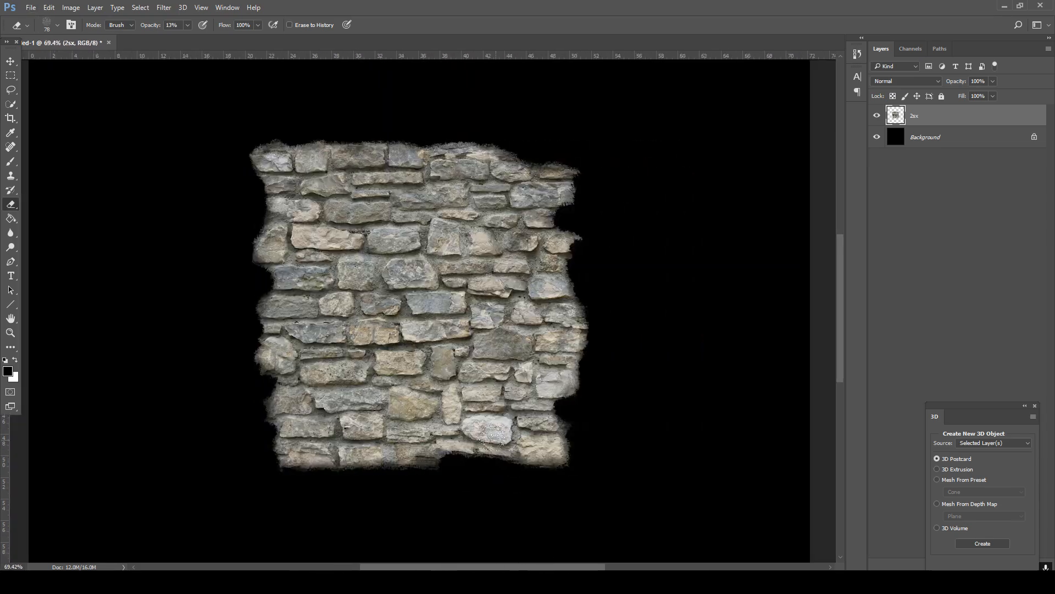
Open the Camera Raw filter on the stone layer and set Exposure to -0.35, Contrast to +21 and Blacks to -23
{"action": "left_click", "coordinate": [164, 7]}
{"action": "left_click", "coordinate": [192, 71]}
{"action": "left_click_drag", "start_coordinate": [868, 372], "coordinate": [864, 371]}
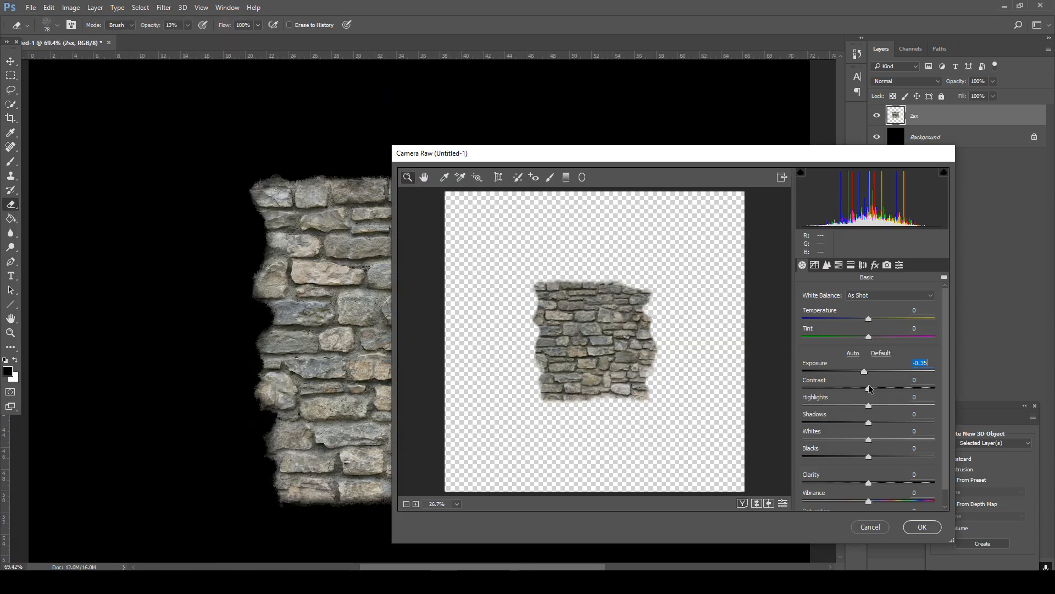
{"action": "left_click_drag", "start_coordinate": [869, 456], "coordinate": [856, 456]}
{"action": "key", "text": "ctrl+plus"}
{"action": "key", "text": "ctrl+plus"}
{"action": "key", "text": "ctrl+plus"}
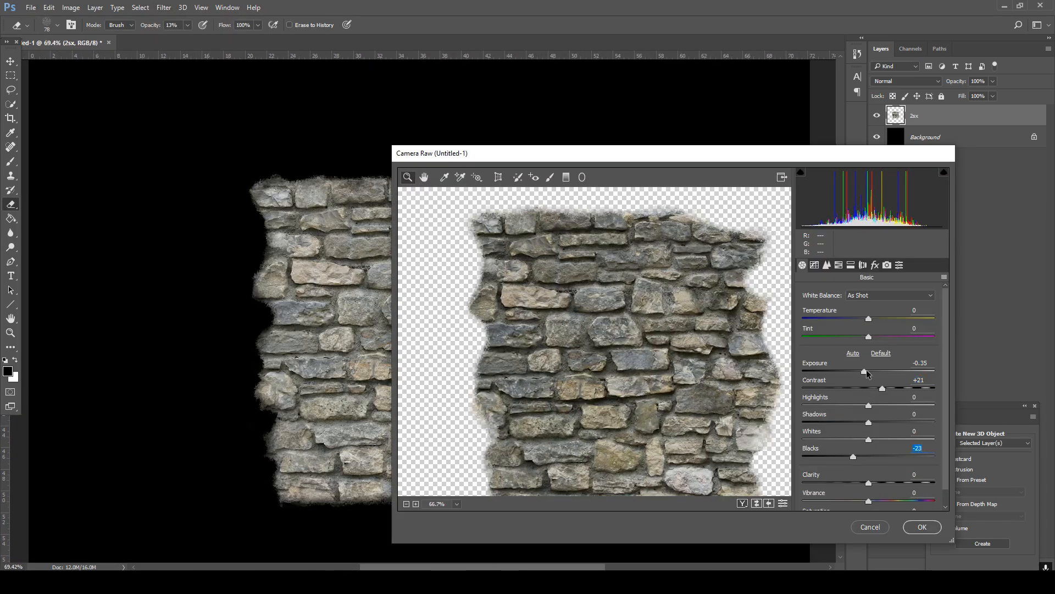
Set Exposure -0.60, Highlights +12, Shadows -70, Whites +10, Blacks -30, Clarity +25 and Saturation -11, and apply the Camera Raw filter
{"action": "left_click_drag", "start_coordinate": [862, 406], "coordinate": [813, 404]}
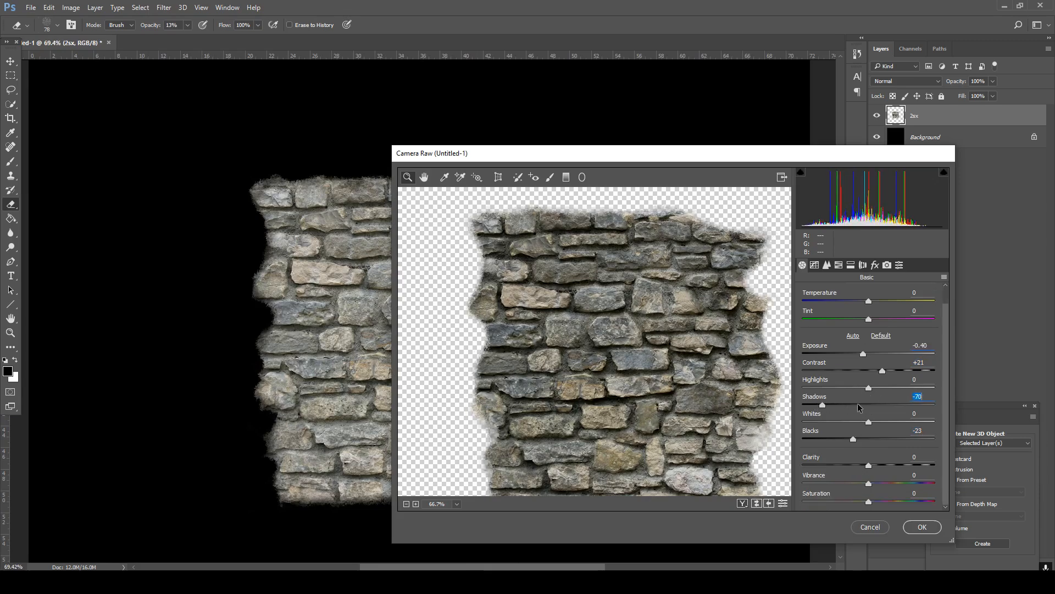
{"action": "left_click_drag", "start_coordinate": [869, 464], "coordinate": [849, 439]}
{"action": "left_click_drag", "start_coordinate": [863, 353], "coordinate": [862, 352]}
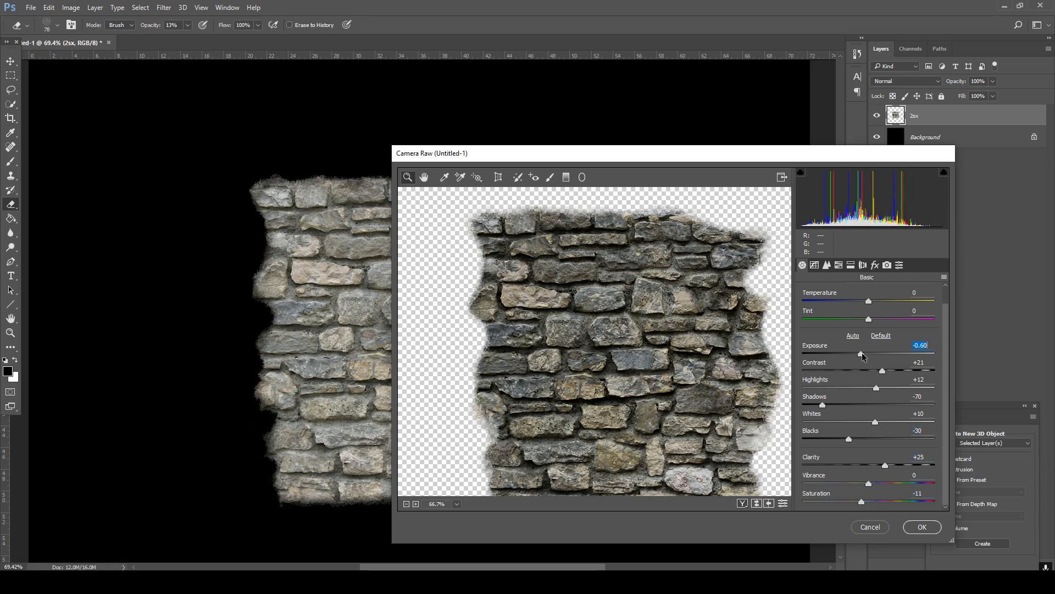
{"action": "left_click", "coordinate": [925, 523]}
Paste a copy of the stone patch on a new layer, flip it horizontally and place it left of the original
{"action": "scroll", "coordinate": [427, 297], "scroll_direction": "down", "scroll_amount": 6, "text": "alt"}
{"action": "scroll", "coordinate": [330, 247], "scroll_direction": "up", "scroll_amount": 3, "text": "alt"}
{"action": "key", "text": "ctrl+a"}
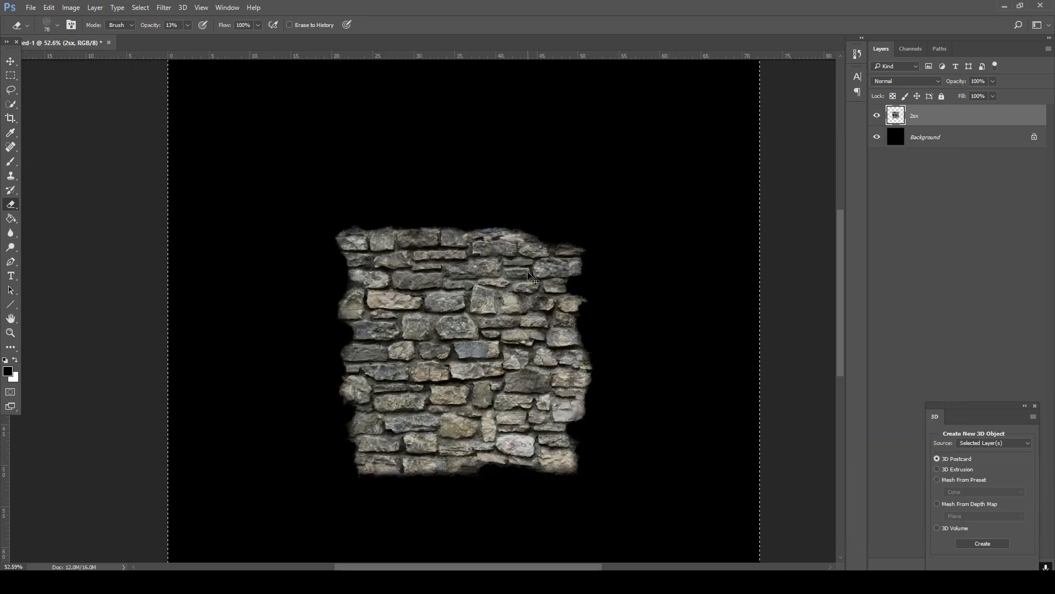
{"action": "key", "text": "ctrl+v"}
{"action": "key", "text": "ctrl+t"}
{"action": "mouse_move", "coordinate": [508, 356]}
{"action": "left_mouse_down"}
{"action": "mouse_move", "coordinate": [374, 281]}
{"action": "mouse_move", "coordinate": [300, 352]}
{"action": "mouse_move", "coordinate": [380, 353]}
{"action": "left_mouse_up"}
{"action": "right_click", "coordinate": [316, 351]}
{"action": "left_click", "coordinate": [352, 517]}
{"action": "left_click", "coordinate": [14, 204]}
{"action": "left_click", "coordinate": [476, 220]}
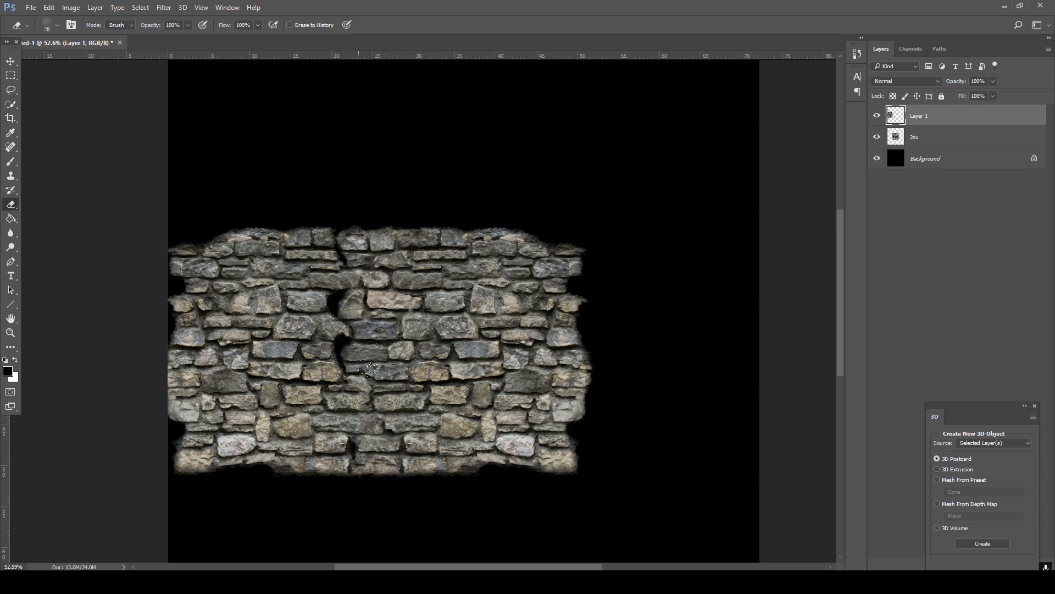
Move the flipped copy on Layer 1 up and right so it overlaps the original patch
{"action": "key", "text": "ctrl+t"}
{"action": "left_click_drag", "start_coordinate": [369, 367], "coordinate": [357, 319]}
{"action": "left_click_drag", "start_coordinate": [359, 275], "coordinate": [372, 244]}
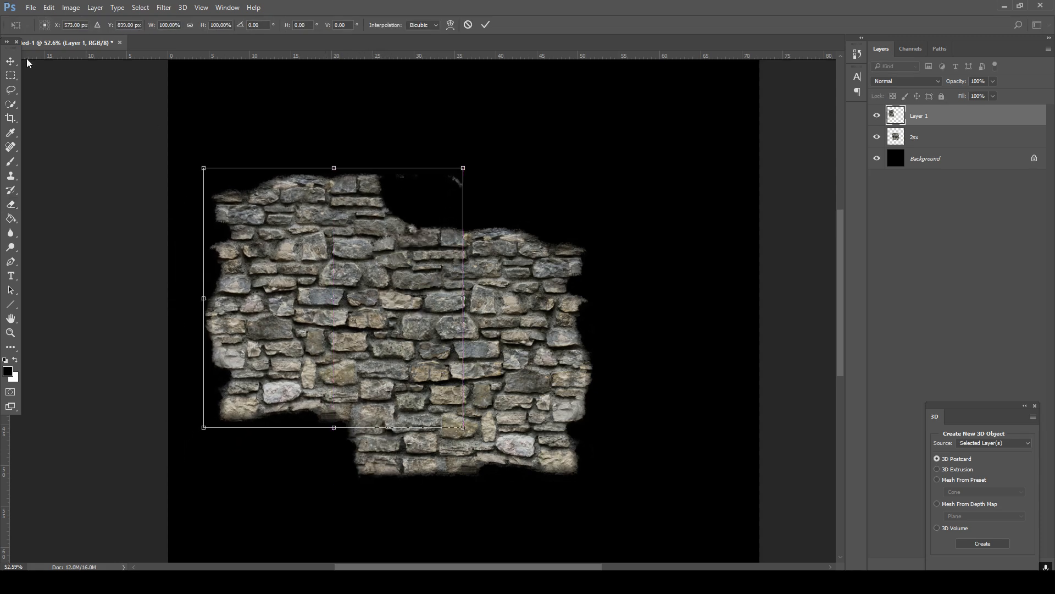
{"action": "left_click", "coordinate": [11, 61]}
Paste another stone patch copy and position it over the upper part of the wall texture
{"action": "key", "text": "ctrl+v"}
{"action": "key", "text": "ctrl+t"}
{"action": "left_click_drag", "start_coordinate": [464, 275], "coordinate": [474, 157]}
{"action": "scroll", "coordinate": [474, 165], "scroll_direction": "up", "scroll_amount": 3}
{"action": "left_click_drag", "start_coordinate": [474, 247], "coordinate": [458, 245]}
{"action": "left_click_drag", "start_coordinate": [519, 101], "coordinate": [525, 103]}
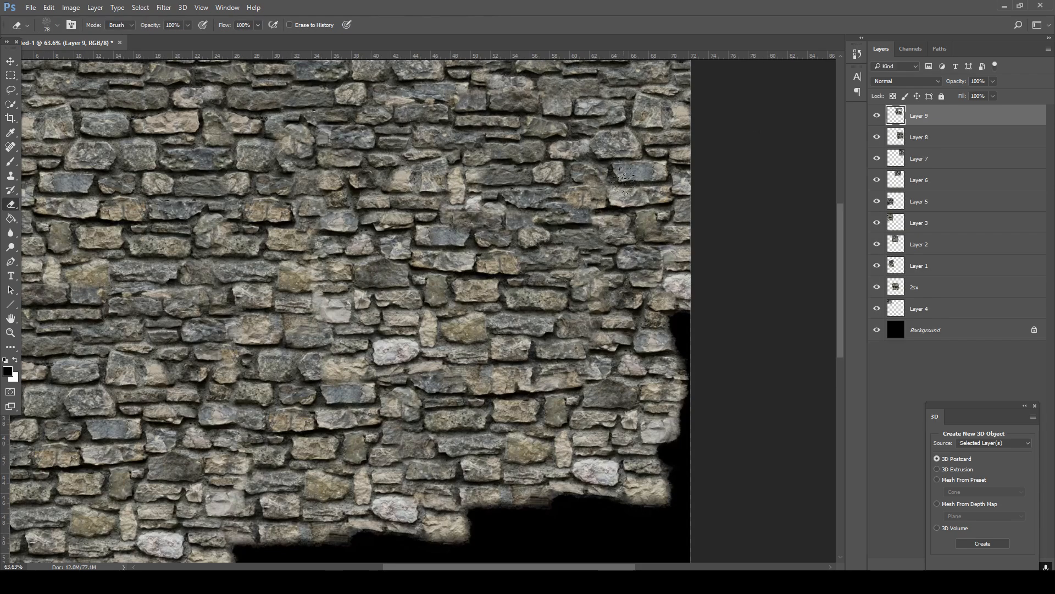
Place further stone patch copies over the canvas's right edge and bottom centre, applying the transformation
{"action": "left_click_drag", "start_coordinate": [756, 154], "coordinate": [760, 176]}
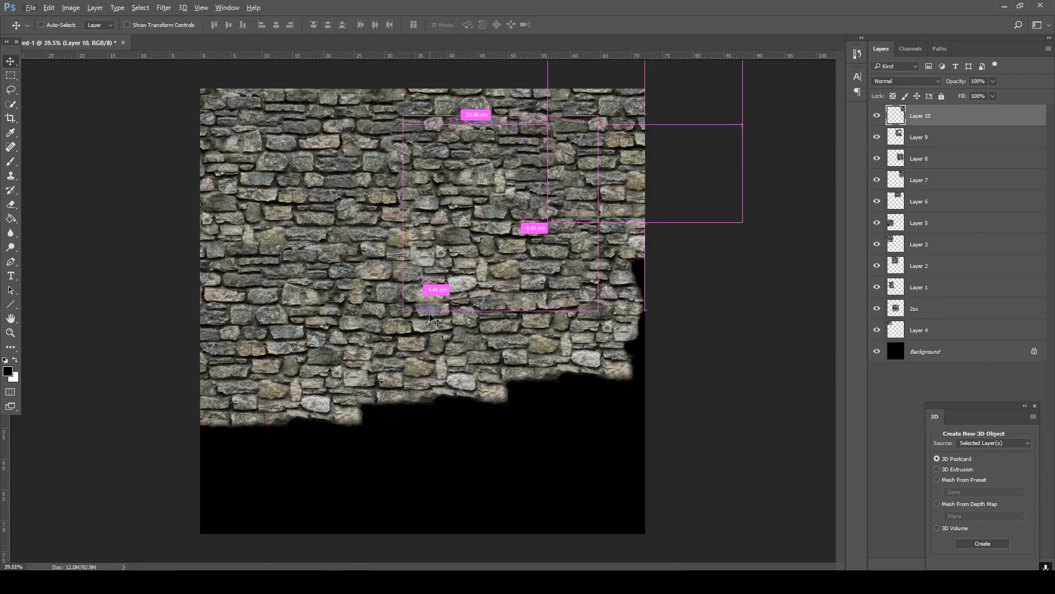
{"action": "left_click_drag", "start_coordinate": [632, 330], "coordinate": [525, 466]}
{"action": "left_click", "coordinate": [11, 76]}
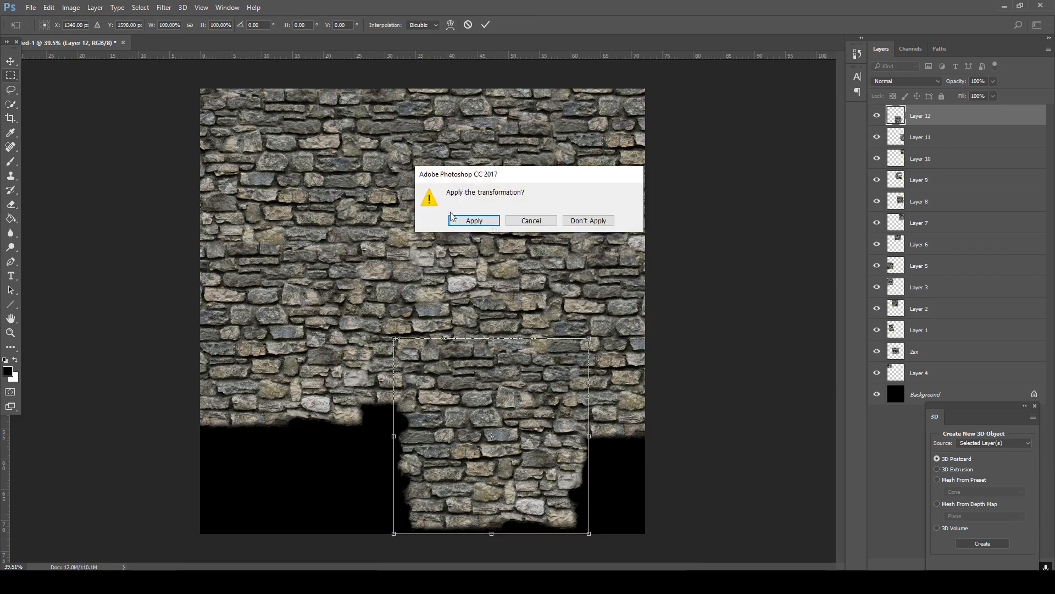
{"action": "left_click", "coordinate": [474, 221]}
Paste another stone patch copy, move it over the lower-left corner of the canvas and apply the transformation
{"action": "key", "text": "ctrl+v"}
{"action": "key", "text": "ctrl+t"}
{"action": "left_click_drag", "start_coordinate": [486, 332], "coordinate": [331, 498]}
{"action": "left_click", "coordinate": [11, 61]}
{"action": "left_click", "coordinate": [474, 220]}
Paste another copy over the bottom gap, rotate it 1.97°, flip it horizontally, adjust its position and apply the transformation
{"action": "key", "text": "ctrl+v"}
{"action": "key", "text": "ctrl+t"}
{"action": "left_click_drag", "start_coordinate": [474, 280], "coordinate": [437, 431]}
{"action": "right_click", "coordinate": [425, 460]}
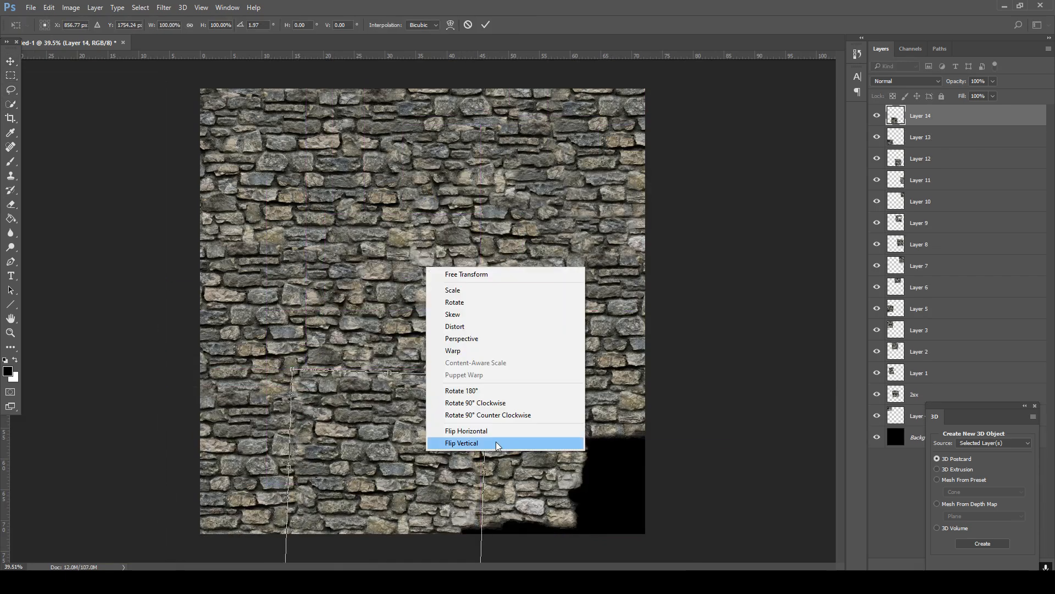
{"action": "left_click", "coordinate": [497, 432]}
{"action": "left_click_drag", "start_coordinate": [430, 357], "coordinate": [431, 344]}
{"action": "left_click", "coordinate": [11, 62]}
{"action": "left_click", "coordinate": [474, 221]}
Paste another stone patch copy, move it over the bottom edge just right of the centre and apply the transformation
{"action": "key", "text": "ctrl+v"}
{"action": "key", "text": "ctrl+t"}
{"action": "left_click_drag", "start_coordinate": [451, 302], "coordinate": [551, 555]}
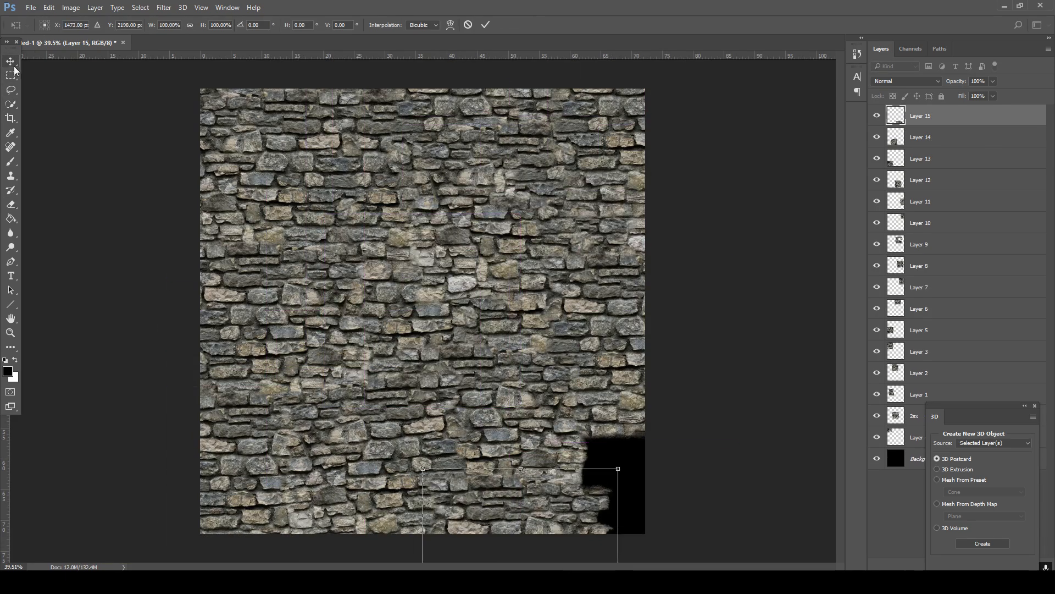
{"action": "left_click", "coordinate": [10, 62]}
{"action": "left_click", "coordinate": [474, 221]}
Paste a further stone patch copy over the remaining black lower-right corner, fine-tune its position and apply the transformation
{"action": "key", "text": "ctrl+v"}
{"action": "key", "text": "ctrl+t"}
{"action": "left_click_drag", "start_coordinate": [501, 337], "coordinate": [707, 507]}
{"action": "left_click_drag", "start_coordinate": [759, 384], "coordinate": [764, 392]}
{"action": "left_click", "coordinate": [11, 64]}
{"action": "left_click", "coordinate": [474, 220]}
Paste another stone patch copy, place it over the upper-right area of the wall texture and apply the transformation
{"action": "key", "text": "ctrl+v"}
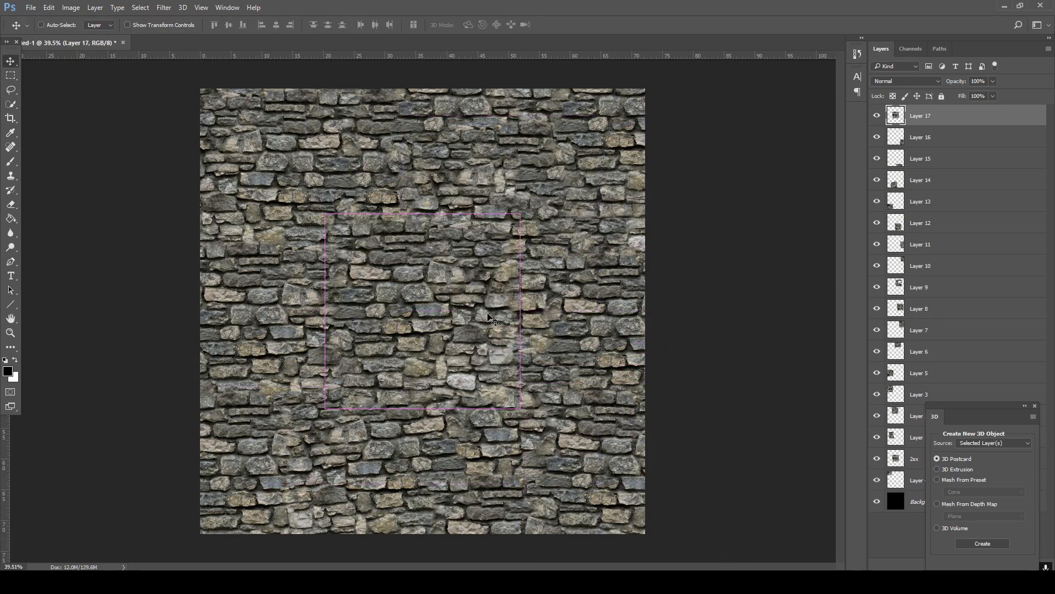
{"action": "key", "text": "ctrl+t"}
{"action": "left_click_drag", "start_coordinate": [422, 272], "coordinate": [494, 193]}
{"action": "scroll", "coordinate": [494, 193], "scroll_direction": "up", "scroll_amount": 4, "text": "alt"}
{"action": "left_click", "coordinate": [11, 204]}
{"action": "left_click", "coordinate": [474, 221]}
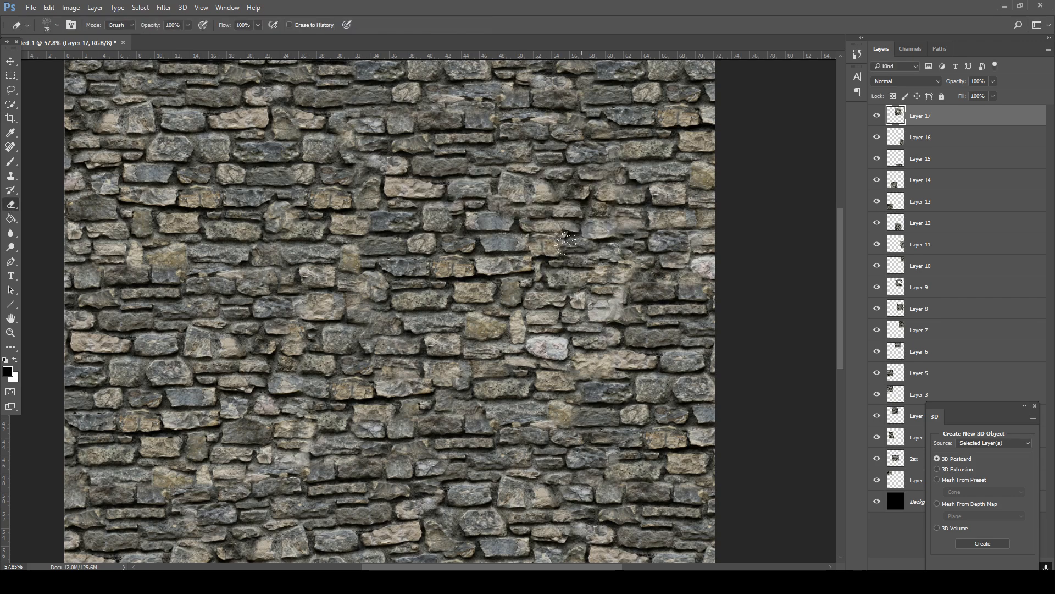
Paste one more stone patch copy over the lower-middle area of the texture, flip it horizontally and apply the transformation
{"action": "scroll", "coordinate": [583, 297], "scroll_direction": "down", "scroll_amount": 12, "text": "alt"}
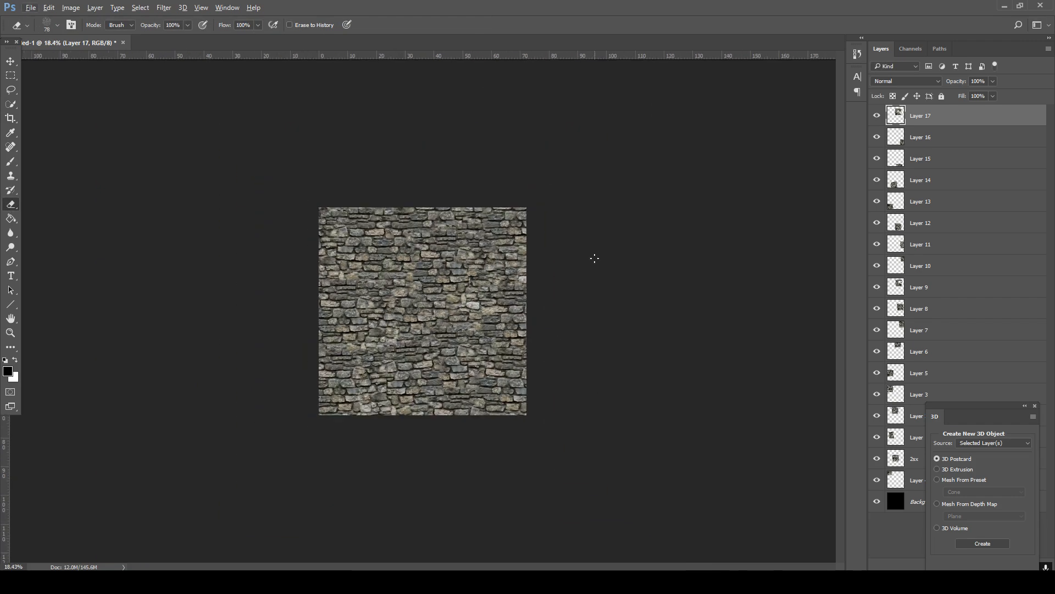
{"action": "scroll", "coordinate": [594, 259], "scroll_direction": "up", "scroll_amount": 7, "text": "alt"}
{"action": "key", "text": "ctrl+v"}
{"action": "key", "text": "ctrl+t"}
{"action": "left_click_drag", "start_coordinate": [474, 337], "coordinate": [439, 425]}
{"action": "right_click", "coordinate": [423, 379]}
{"action": "left_click", "coordinate": [472, 515]}
{"action": "left_click", "coordinate": [11, 204]}
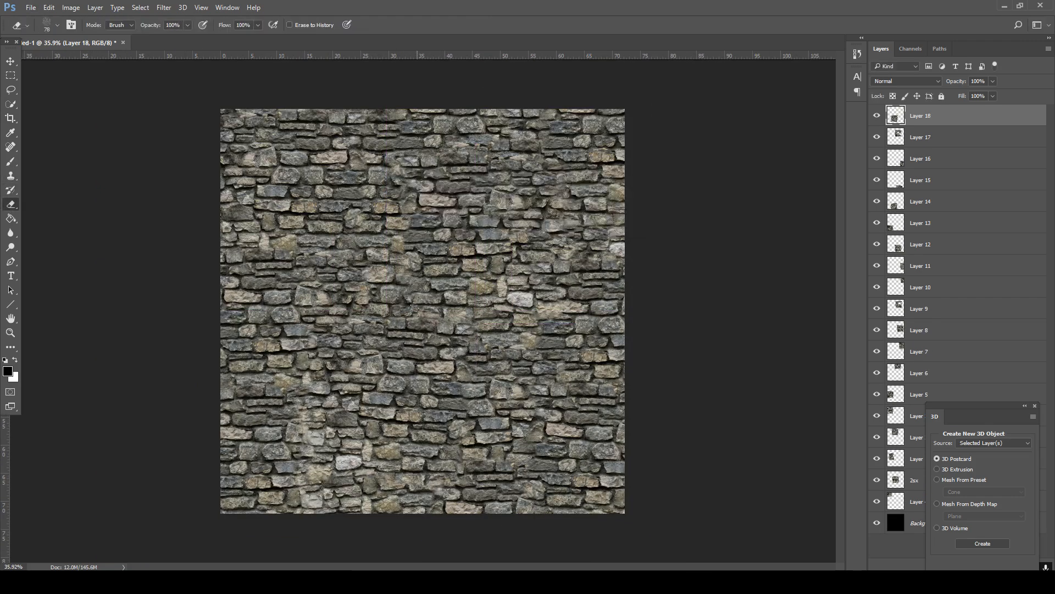
{"action": "scroll", "coordinate": [412, 328], "scroll_direction": "up", "scroll_amount": 2, "text": "alt"}
{"action": "scroll", "coordinate": [428, 348], "scroll_direction": "down", "scroll_amount": 4}
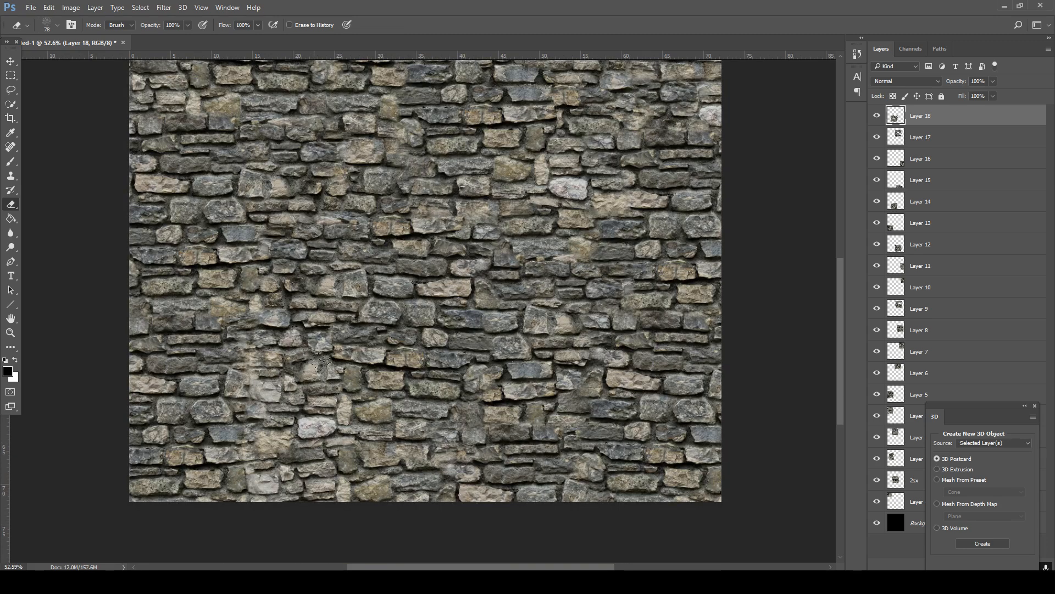
{"action": "scroll", "coordinate": [583, 357], "scroll_direction": "down", "scroll_amount": 5, "text": "alt"}
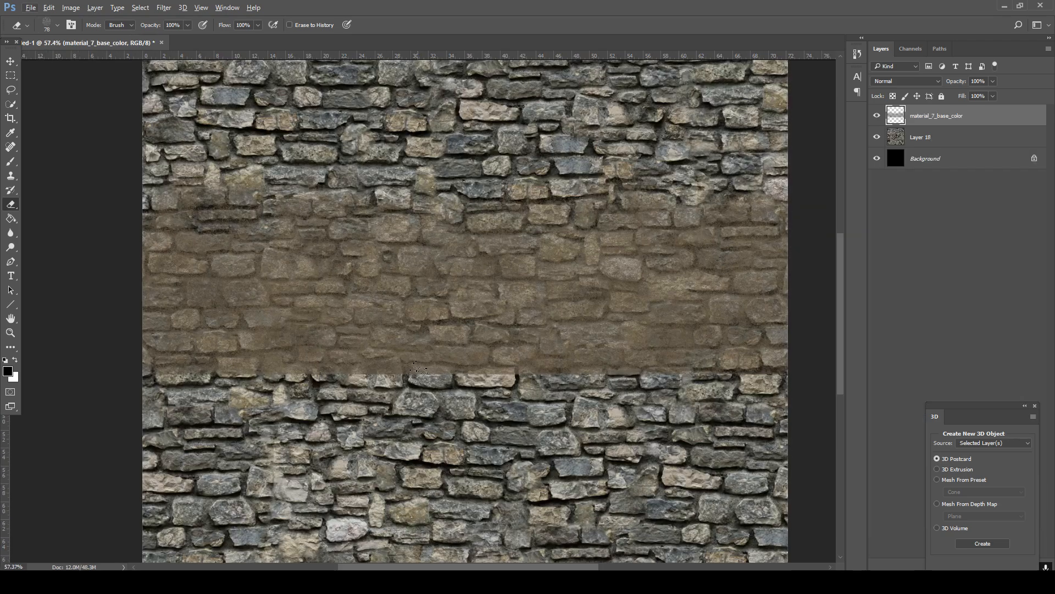
Duplicate the brown material_7_base_color overlay layer, flip the copy vertically, move it below the original band and apply the transformation
{"action": "key", "text": "ctrl+j"}
{"action": "key", "text": "ctrl+t"}
{"action": "right_click", "coordinate": [491, 229]}
{"action": "left_click", "coordinate": [555, 407]}
{"action": "mouse_move", "coordinate": [541, 287]}
{"action": "left_mouse_down", "text": "shift"}
{"action": "mouse_move", "coordinate": [537, 417]}
{"action": "mouse_move", "coordinate": [368, 457]}
{"action": "mouse_move", "coordinate": [367, 418]}
{"action": "left_mouse_up", "text": "shift"}
{"action": "left_click", "coordinate": [11, 205]}
{"action": "key", "text": "Return"}
Shift the flipped overlay copy further down the canvas and duplicate it for the remaining uncovered area
{"action": "scroll", "coordinate": [424, 405], "scroll_direction": "up", "scroll_amount": 8, "text": "alt"}
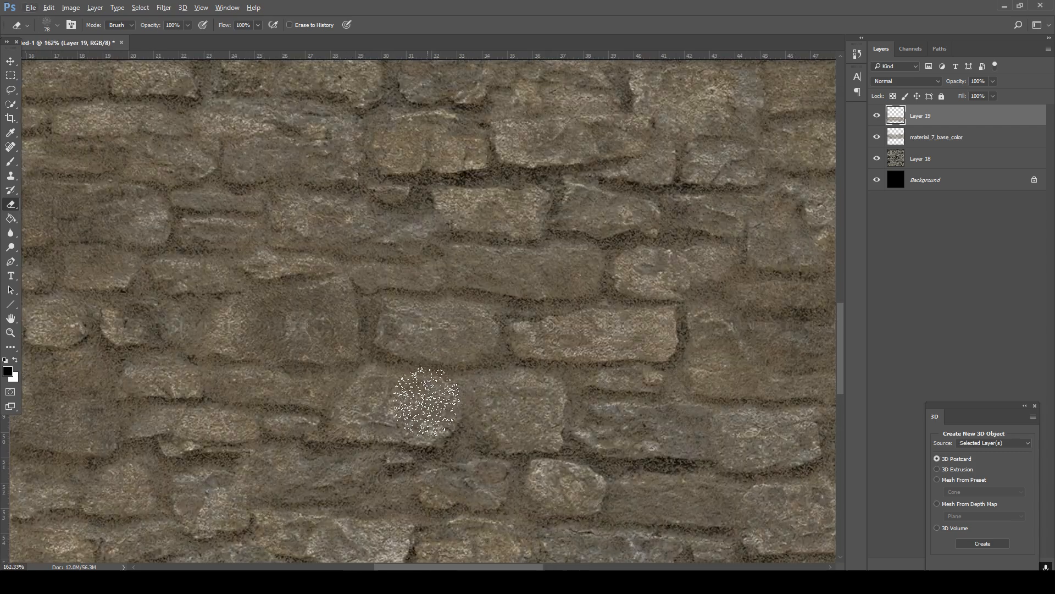
{"action": "scroll", "coordinate": [216, 350], "scroll_direction": "down", "scroll_amount": 10, "text": "alt"}
{"action": "key", "text": "ctrl+t"}
{"action": "left_click_drag", "start_coordinate": [487, 422], "coordinate": [488, 447], "text": "shift"}
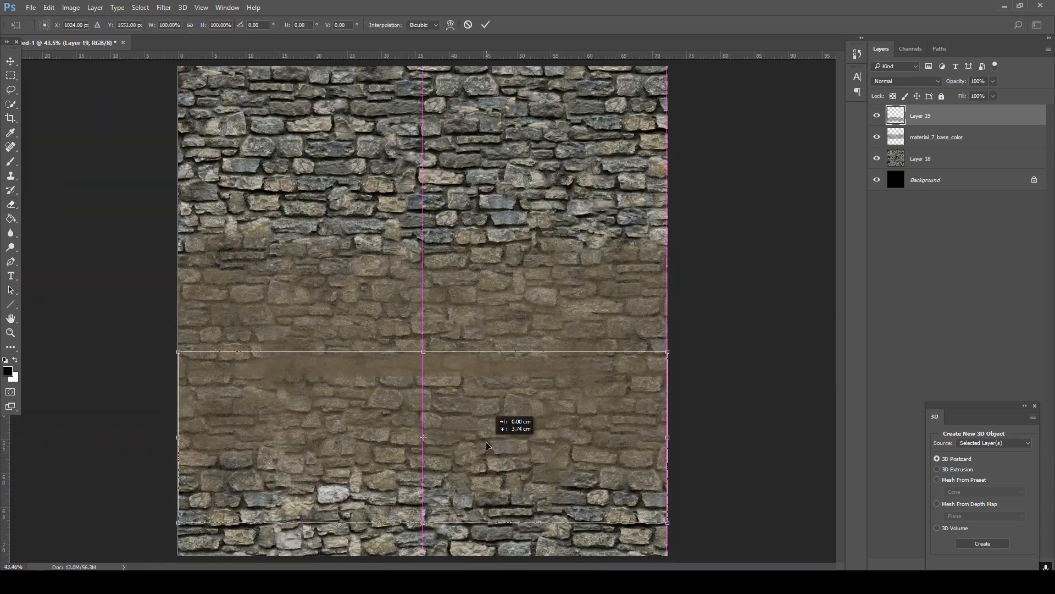
{"action": "key", "text": "ctrl+j"}
{"action": "key", "text": "Return"}
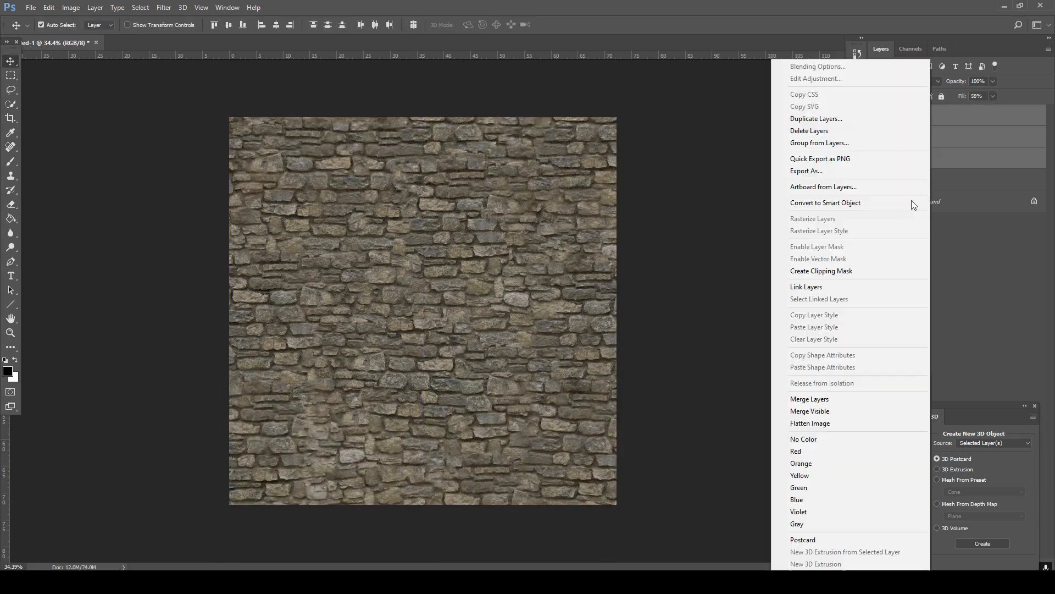
{"action": "left_click", "coordinate": [912, 205]}
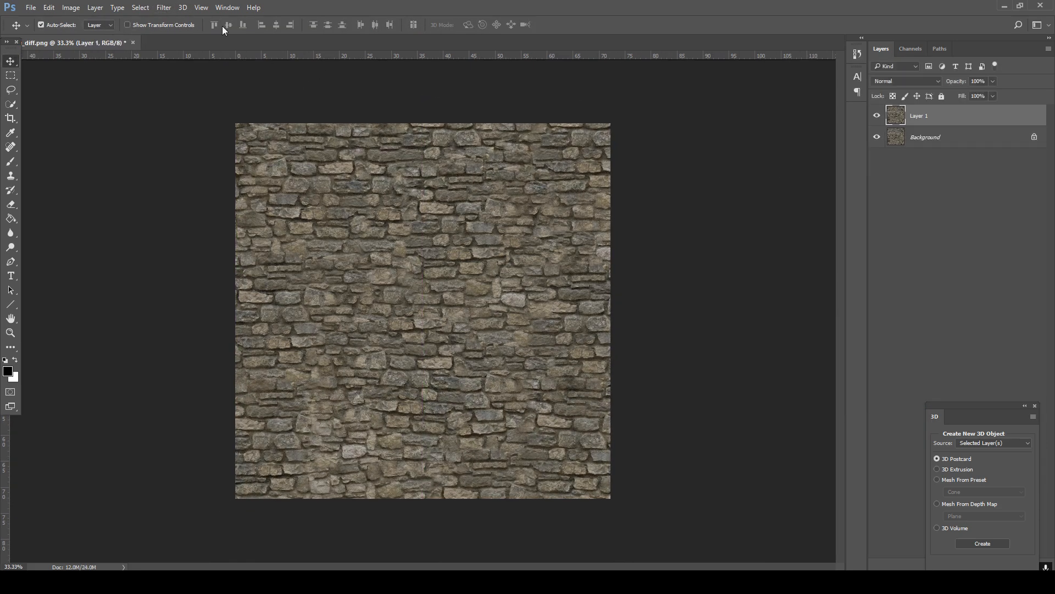
Apply the Offset filter to Layer 1 of stone_diff.png and set the eraser size to 53 px
{"action": "left_click", "coordinate": [164, 7]}
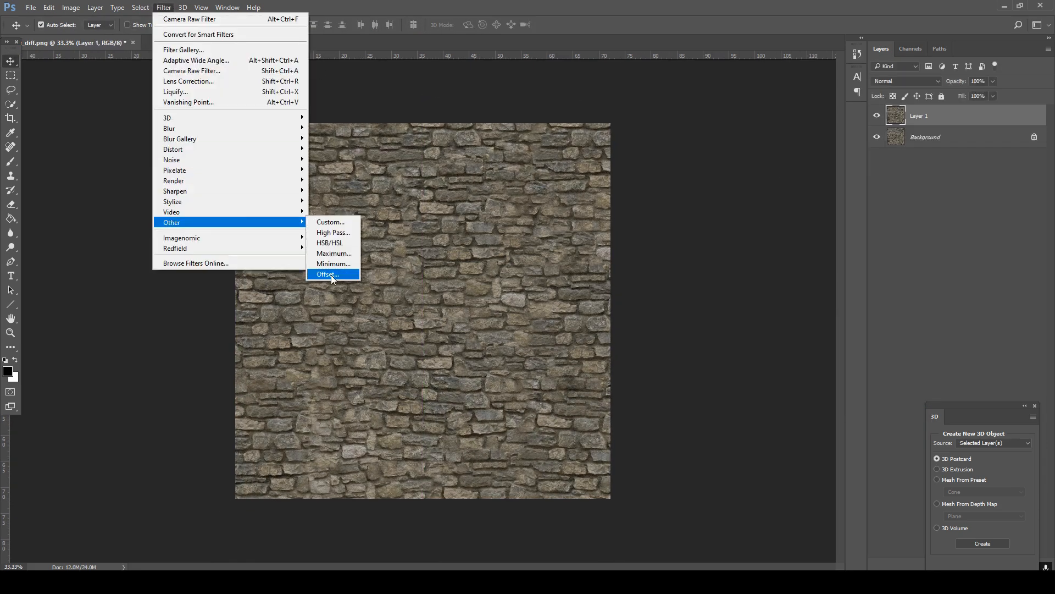
{"action": "left_click", "coordinate": [331, 274]}
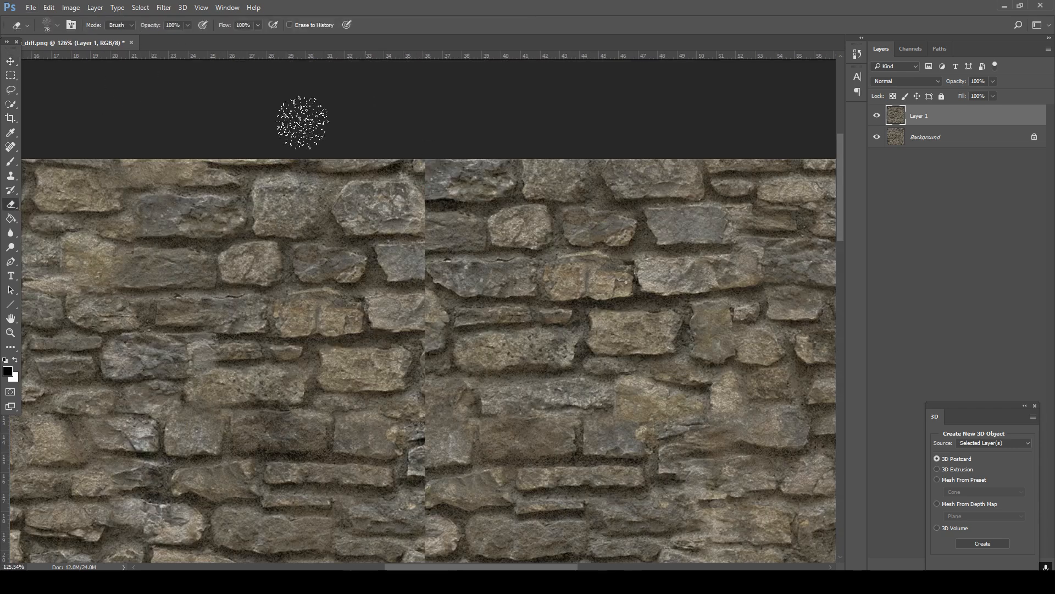
{"action": "left_click", "coordinate": [57, 25]}
{"action": "left_click_drag", "start_coordinate": [82, 61], "coordinate": [78, 61]}
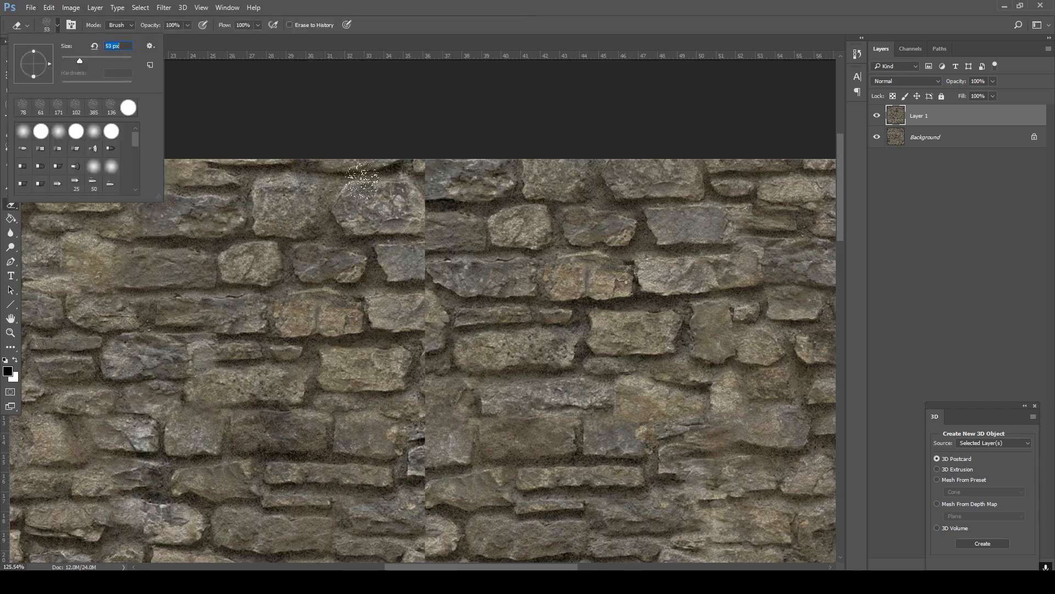
Erase Layer 1 along the vertical centre seam, following the stone outlines to blend both sides
{"action": "left_click_drag", "start_coordinate": [424, 163], "coordinate": [396, 270]}
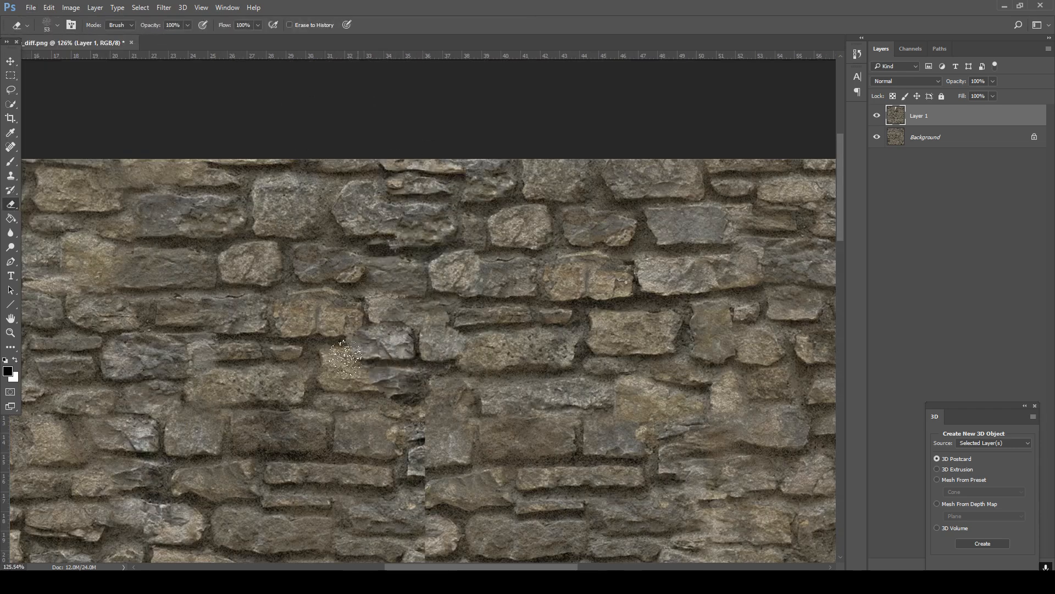
{"action": "scroll", "coordinate": [387, 409], "scroll_direction": "down", "scroll_amount": 10}
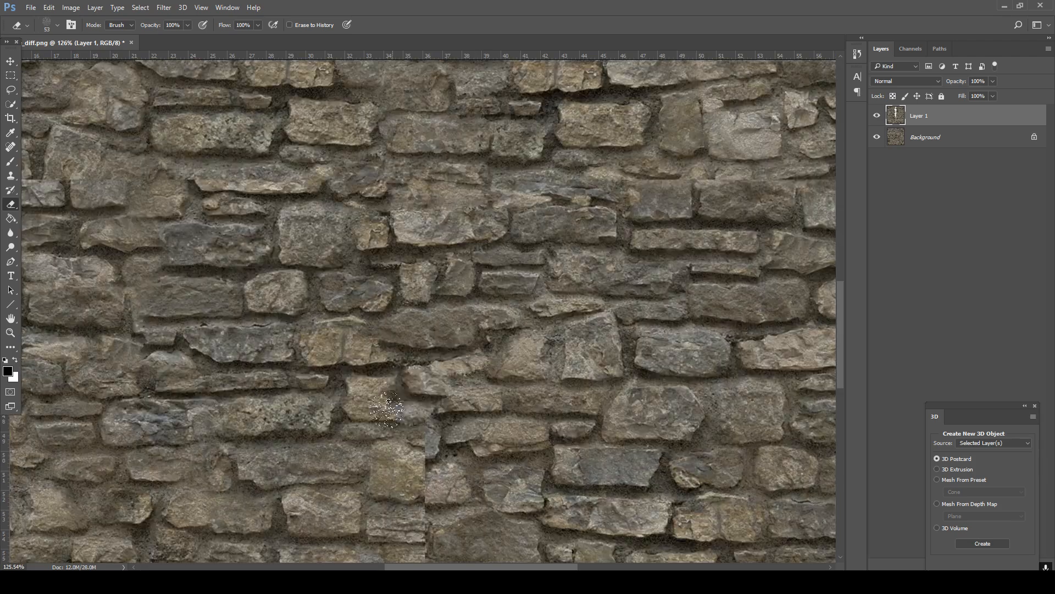
{"action": "scroll", "coordinate": [421, 379], "scroll_direction": "down", "scroll_amount": 3}
{"action": "left_click_drag", "start_coordinate": [425, 330], "coordinate": [420, 396]}
Erase Layer 1 along the horizontal centre seam across the full width of the texture
{"action": "scroll", "coordinate": [420, 396], "scroll_direction": "up", "scroll_amount": 5}
{"action": "scroll", "coordinate": [421, 396], "scroll_direction": "left", "scroll_amount": 8}
{"action": "left_click_drag", "start_coordinate": [599, 306], "coordinate": [216, 307]}
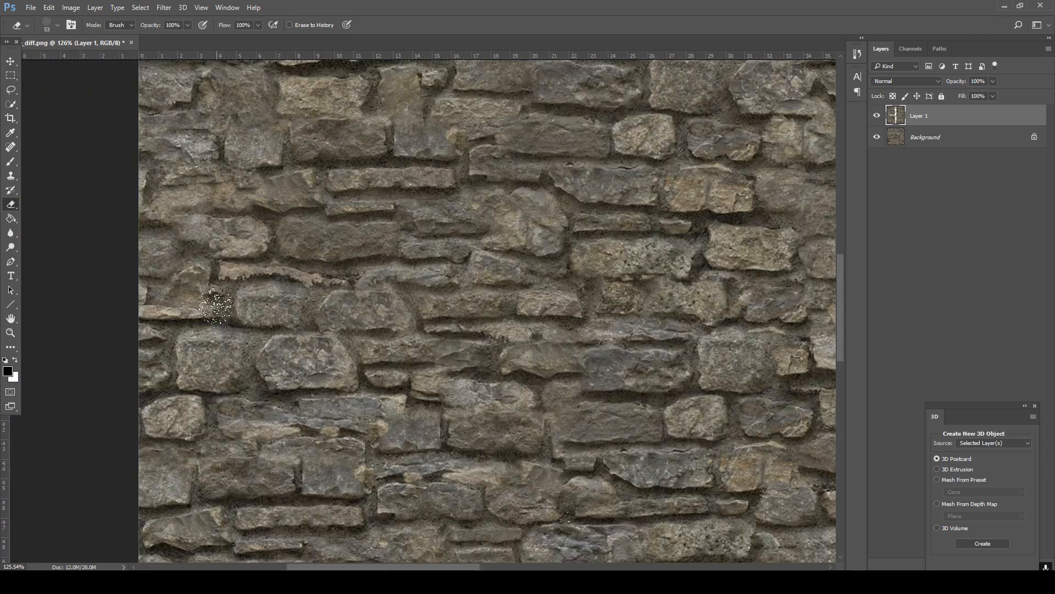
{"action": "scroll", "coordinate": [300, 316], "scroll_direction": "right", "scroll_amount": 10}
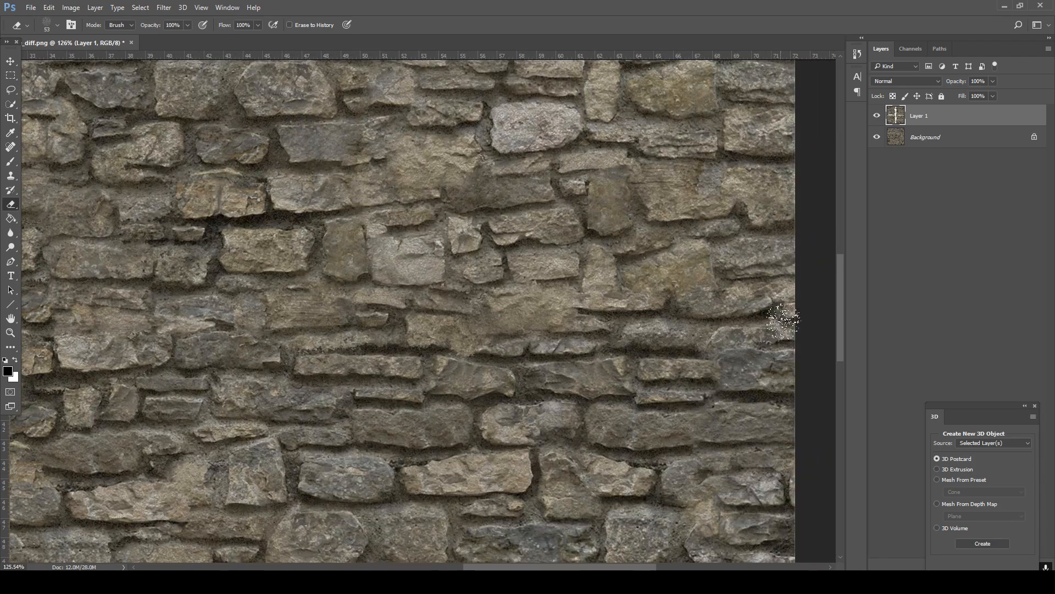
Merge Layer 1 and the Background into a single background layer
{"action": "scroll", "coordinate": [745, 374], "scroll_direction": "down", "scroll_amount": 15, "text": "alt"}
{"action": "left_click", "coordinate": [918, 138], "text": "shift"}
{"action": "right_click", "coordinate": [918, 137]}
{"action": "left_click", "coordinate": [934, 233]}
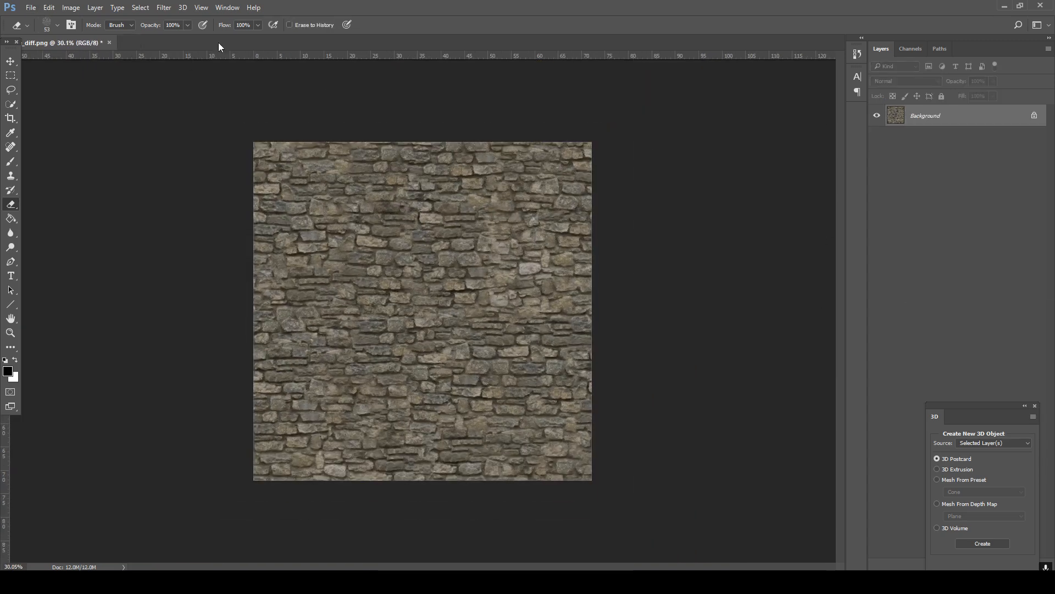
Adjust the stone texture with Camera Raw using contrast +9 and shadows -9, and start generating a normal map from it
{"action": "left_click", "coordinate": [163, 7]}
{"action": "left_click", "coordinate": [187, 71]}
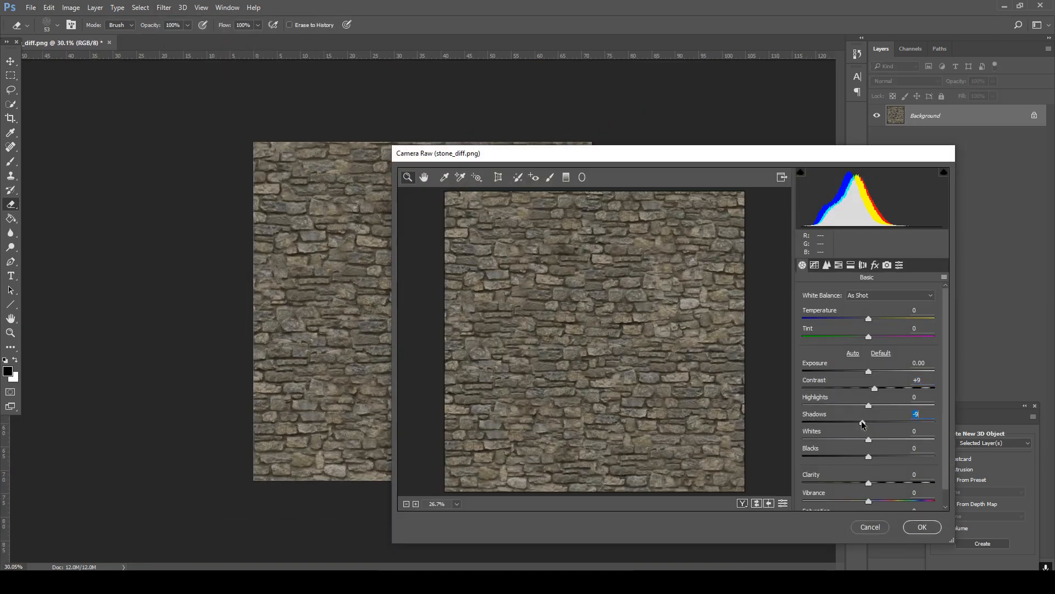
{"action": "scroll", "coordinate": [872, 480], "scroll_direction": "down", "scroll_amount": 1}
{"action": "left_click", "coordinate": [912, 525]}
{"action": "left_click", "coordinate": [163, 7]}
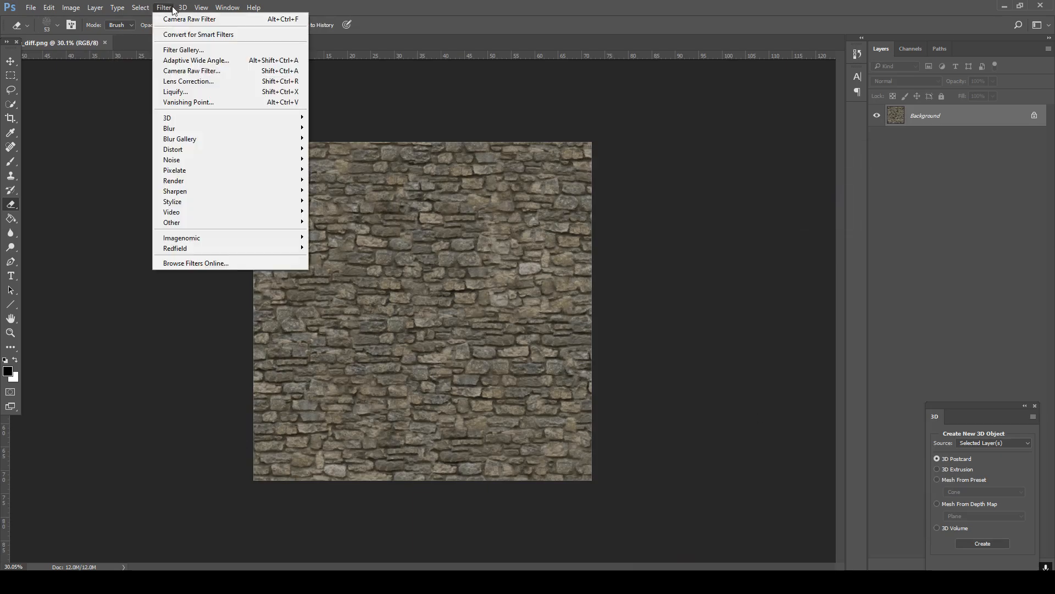
{"action": "left_click", "coordinate": [342, 129]}
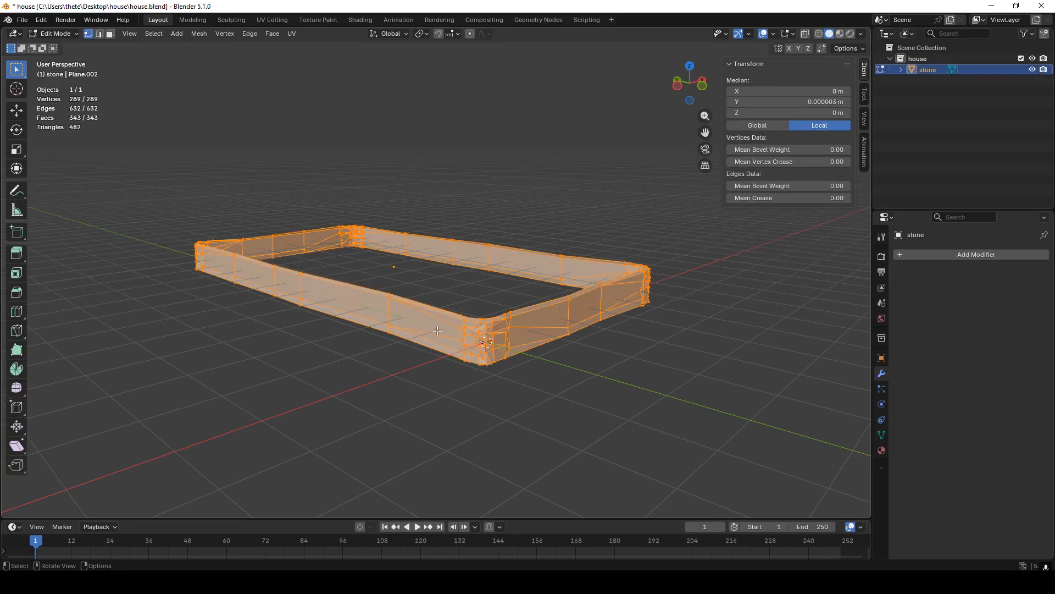
In Blender, UV unwrap all faces of the stone wall mesh and switch to the Shading workspace
{"action": "left_click", "coordinate": [291, 34]}
{"action": "left_click", "coordinate": [314, 58]}
{"action": "left_click", "coordinate": [330, 185]}
{"action": "left_click", "coordinate": [361, 20]}
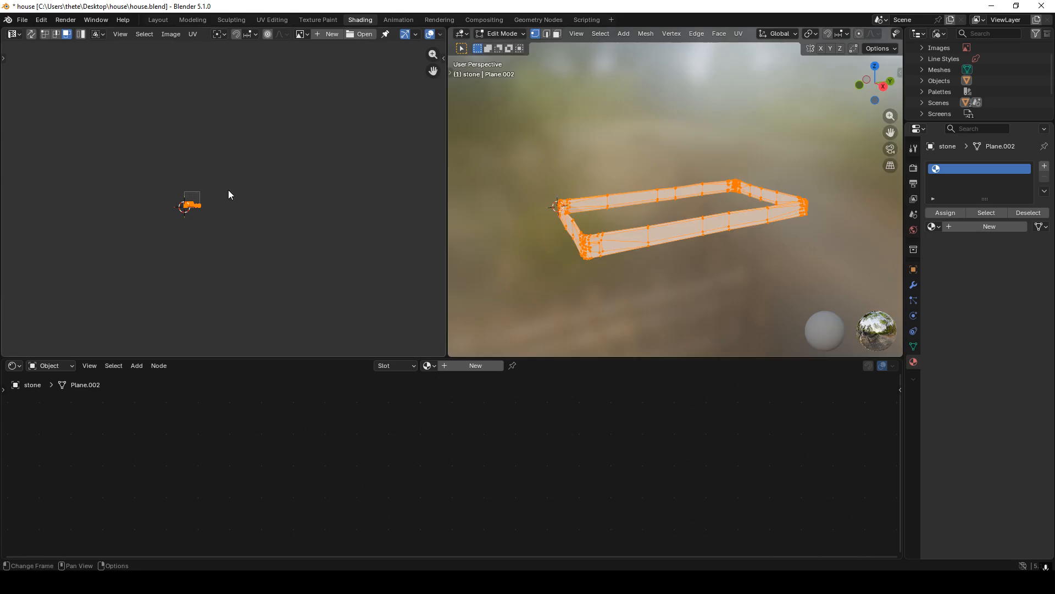
Mirror the wall's unwrapped UV islands in the UV editor
{"action": "middle_click_drag", "start_coordinate": [337, 273], "coordinate": [94, 121]}
{"action": "scroll", "coordinate": [83, 129], "scroll_direction": "down", "scroll_amount": 1}
{"action": "right_click", "coordinate": [246, 249]}
{"action": "left_click", "coordinate": [245, 322]}
{"action": "middle_click_drag", "start_coordinate": [253, 318], "coordinate": [205, 314]}
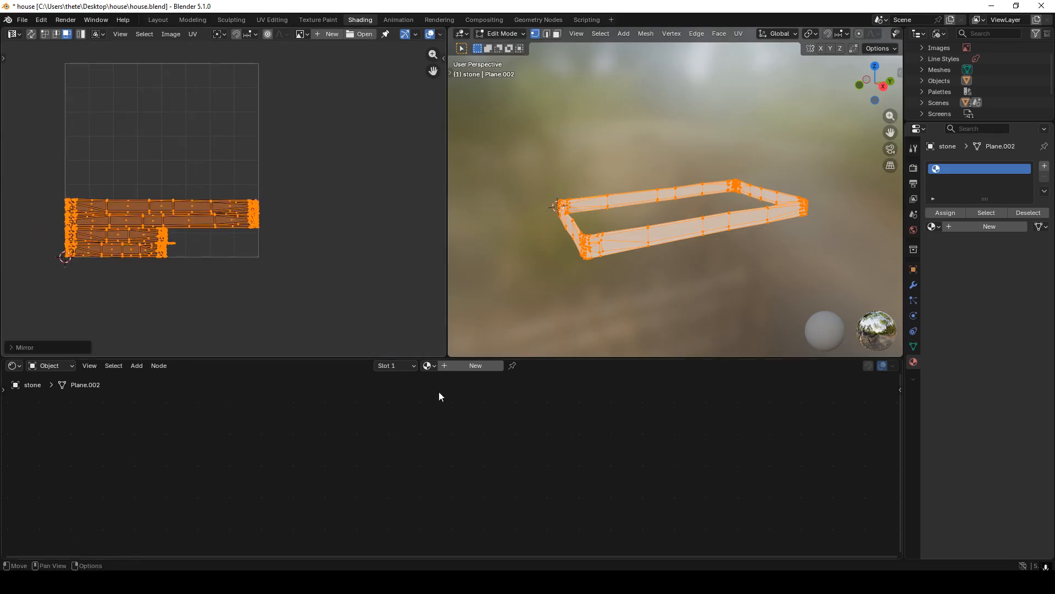
Create a new material named stone for the wall mesh
{"action": "left_click", "coordinate": [466, 366]}
{"action": "double_click", "coordinate": [461, 366]}
{"action": "type", "text": "stone"}
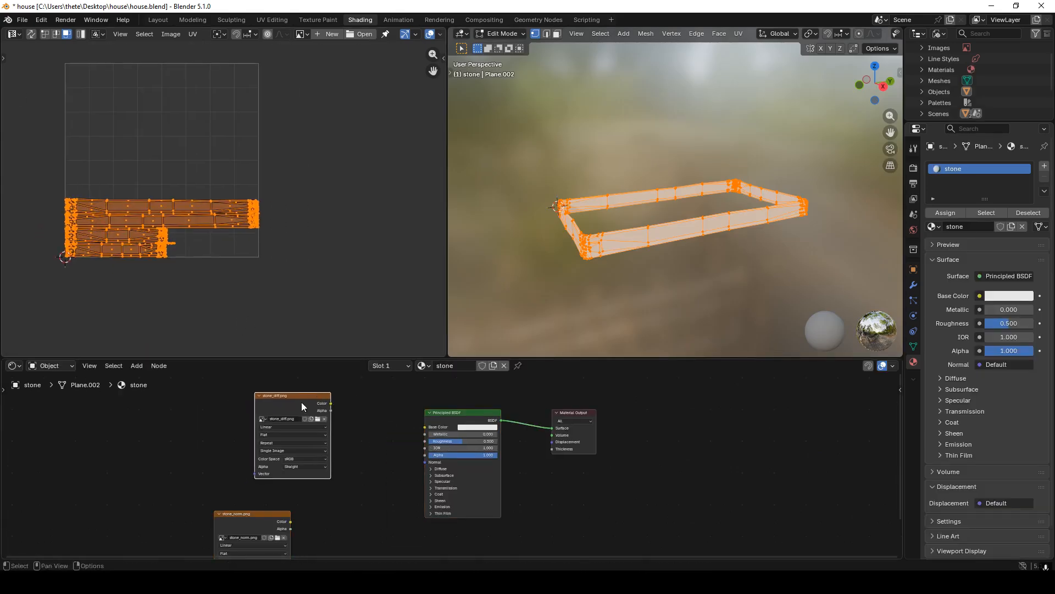
Arrange the two image texture nodes, connect the stone_diff.png colour to the Base Color and leave Edit Mode
{"action": "left_click_drag", "start_coordinate": [261, 515], "coordinate": [299, 489]}
{"action": "left_click_drag", "start_coordinate": [331, 403], "coordinate": [425, 427]}
{"action": "key", "text": "Tab"}
Set stone_norm.png to the Non-Color colour space and connect it through a new Normal Map node to the shader's Normal input
{"action": "middle_click_drag", "start_coordinate": [322, 550], "coordinate": [322, 508]}
{"action": "left_click", "coordinate": [322, 509]}
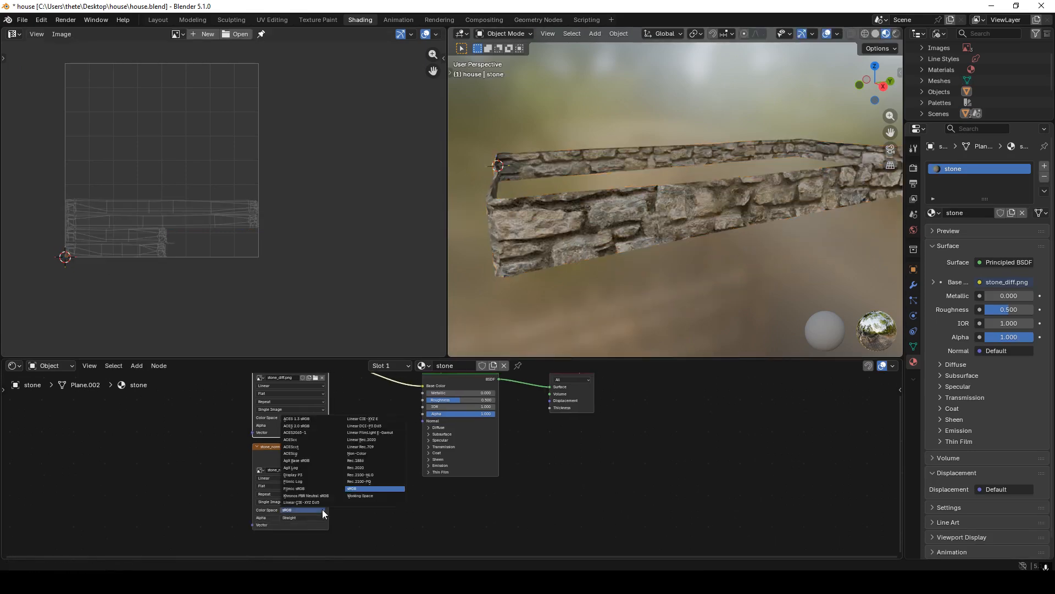
{"action": "scroll", "coordinate": [349, 461], "scroll_direction": "up", "scroll_amount": 2, "text": "shift"}
{"action": "key", "text": "shift+a"}
{"action": "left_click", "coordinate": [355, 443]}
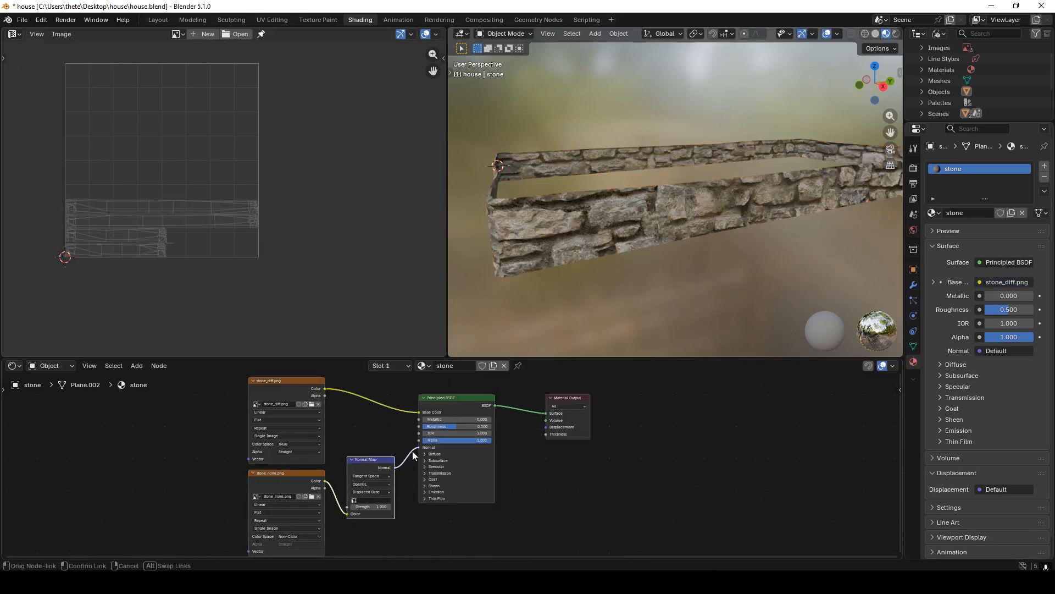
{"action": "left_click_drag", "start_coordinate": [412, 451], "coordinate": [419, 447]}
Add a Mapping node and a Texture Coordinate node beside the image textures
{"action": "middle_click_drag", "start_coordinate": [172, 446], "coordinate": [322, 464]}
{"action": "key", "text": "shift+a"}
{"action": "left_click", "coordinate": [322, 478]}
{"action": "left_click", "coordinate": [295, 441]}
{"action": "key", "text": "shift+a"}
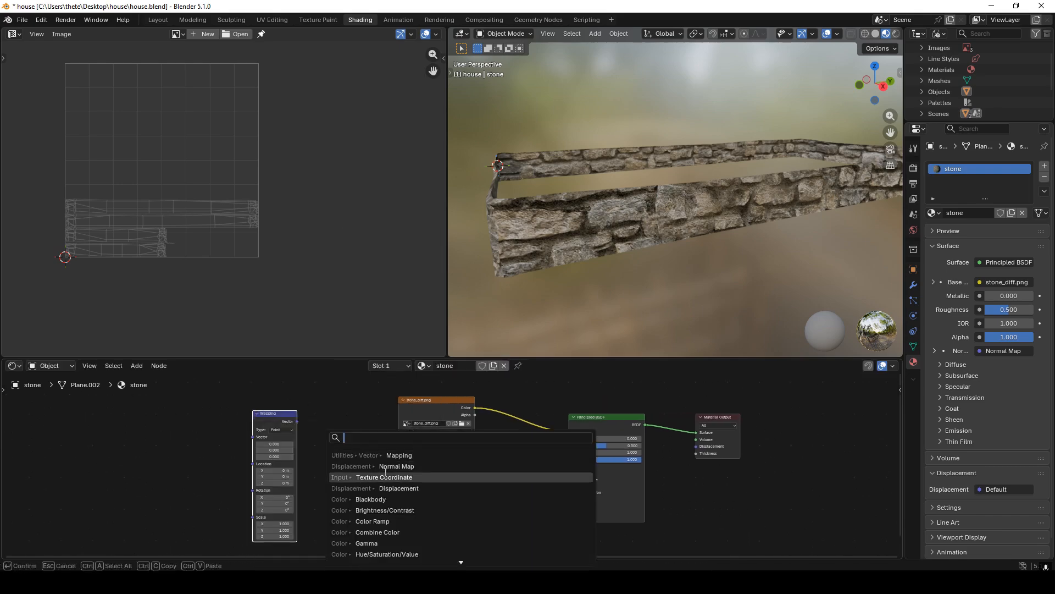
{"action": "left_click", "coordinate": [385, 477]}
Feed the UV coordinates through the Mapping node, scaled 3 in X and Y, into both image textures and check the walls
{"action": "left_click", "coordinate": [297, 433]}
{"action": "left_click_drag", "start_coordinate": [302, 445], "coordinate": [319, 428]}
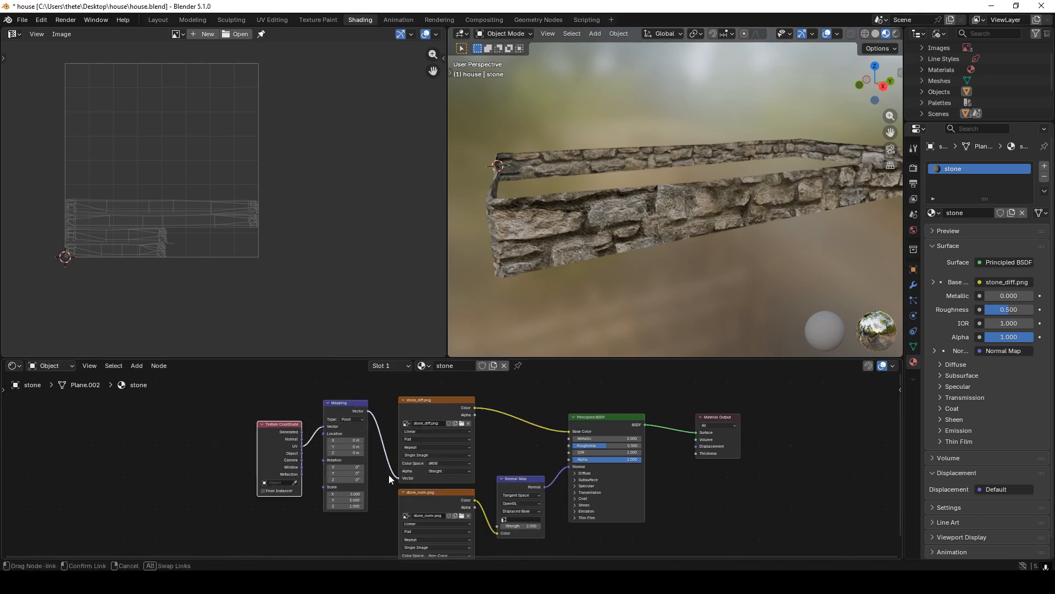
{"action": "left_click_drag", "start_coordinate": [388, 478], "coordinate": [396, 478]}
{"action": "scroll", "coordinate": [397, 513], "scroll_direction": "up", "scroll_amount": 3}
{"action": "middle_click_drag", "start_coordinate": [559, 485], "coordinate": [529, 481]}
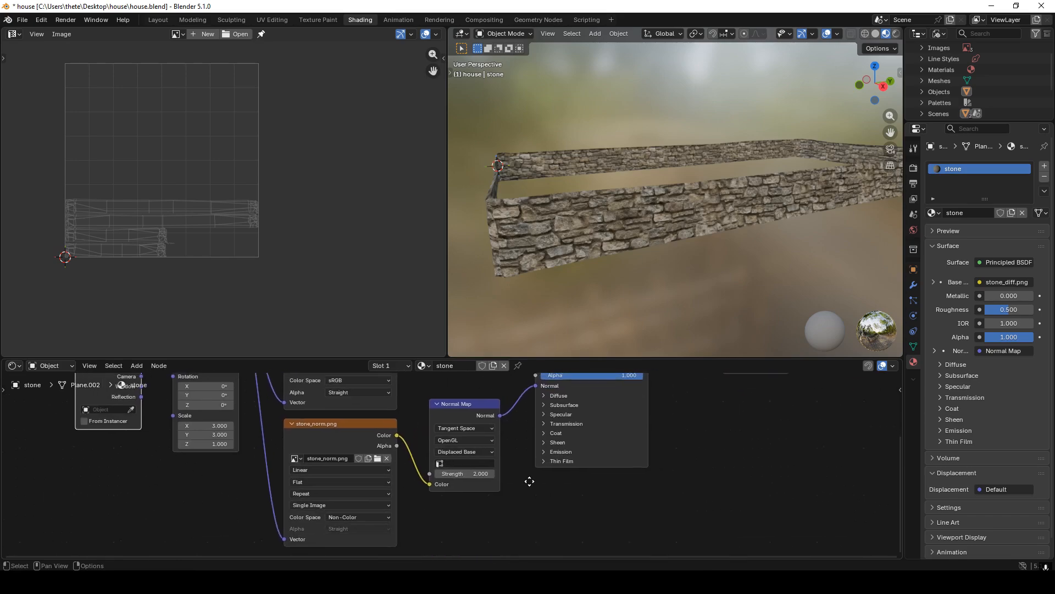
{"action": "scroll", "coordinate": [530, 481], "scroll_direction": "down", "scroll_amount": 5}
{"action": "mouse_move", "coordinate": [610, 286]}
{"action": "middle_mouse_down"}
{"action": "mouse_move", "coordinate": [596, 250]}
{"action": "mouse_move", "coordinate": [698, 283]}
{"action": "mouse_move", "coordinate": [687, 308]}
{"action": "middle_mouse_up"}
{"action": "left_click", "coordinate": [158, 19]}
{"action": "mouse_move", "coordinate": [451, 307]}
{"action": "middle_mouse_down"}
{"action": "mouse_move", "coordinate": [477, 335]}
{"action": "mouse_move", "coordinate": [561, 380]}
{"action": "mouse_move", "coordinate": [603, 380]}
{"action": "middle_mouse_up"}
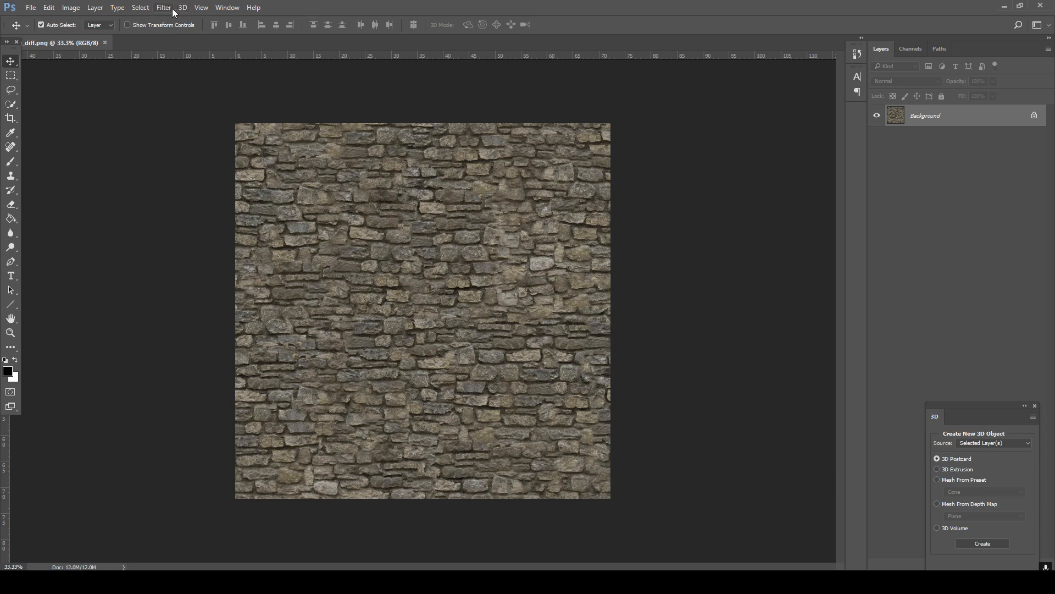
In Photoshop, generate a bump map from stone_diff.png, previewed on a Cube Wrap object with 3D Print Preview lighting
{"action": "left_click", "coordinate": [164, 8]}
{"action": "mouse_move", "coordinate": [167, 117]}
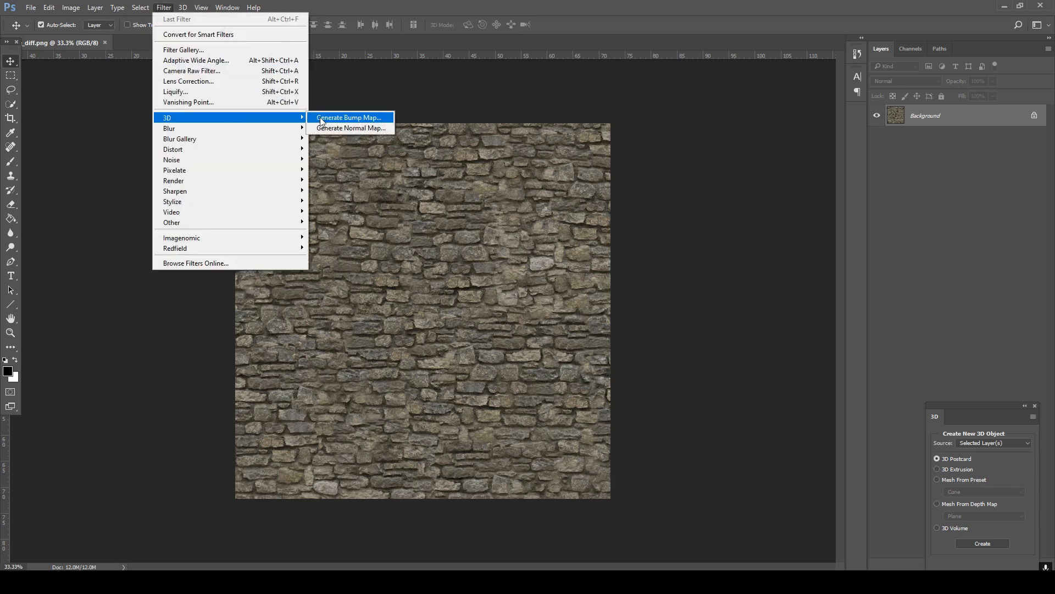
{"action": "left_click", "coordinate": [321, 119]}
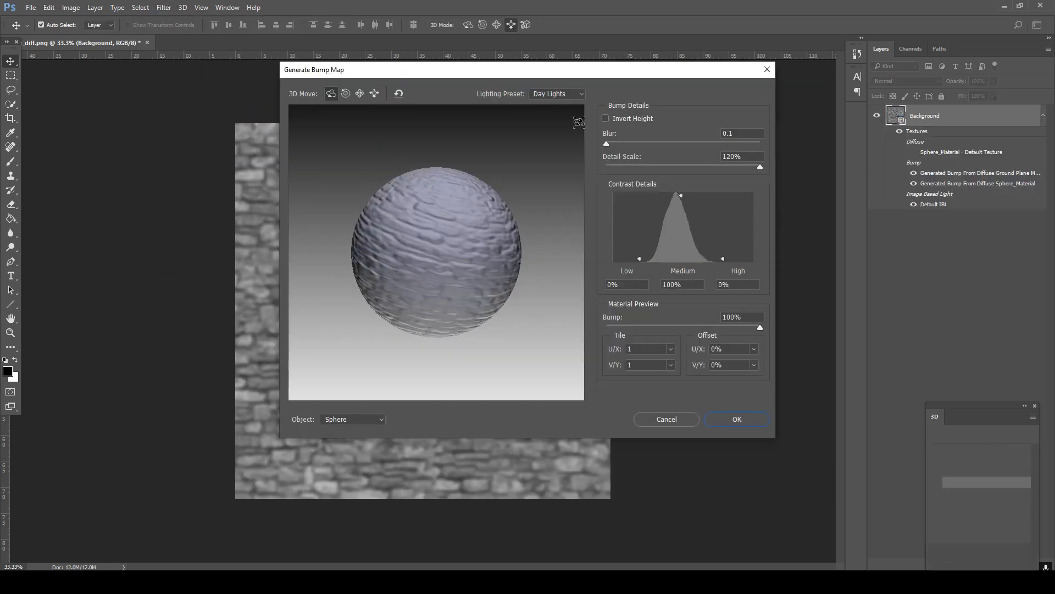
{"action": "left_click", "coordinate": [558, 94]}
{"action": "left_click", "coordinate": [560, 130]}
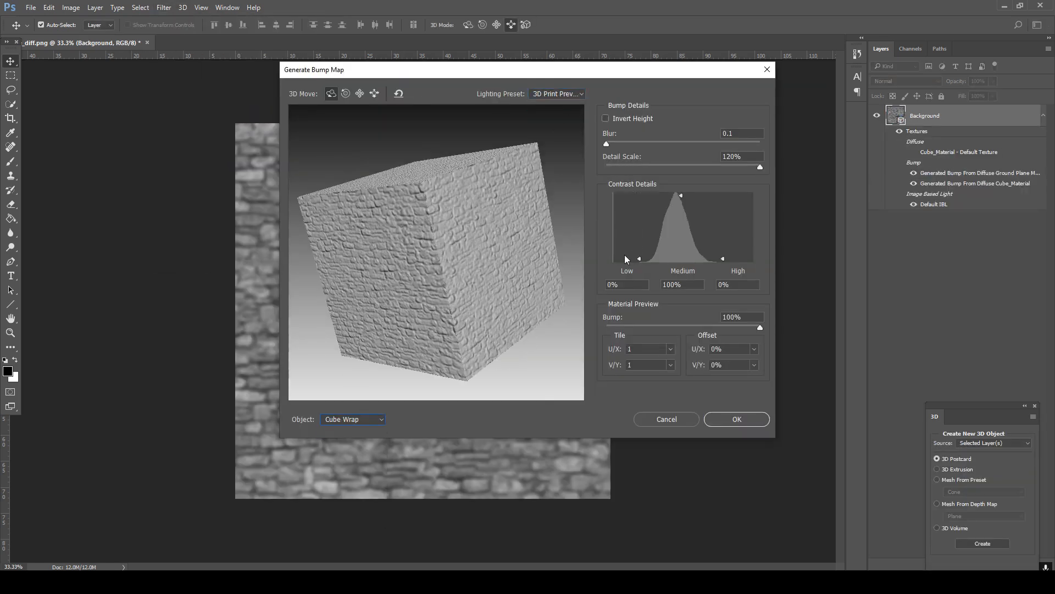
{"action": "left_click", "coordinate": [737, 419]}
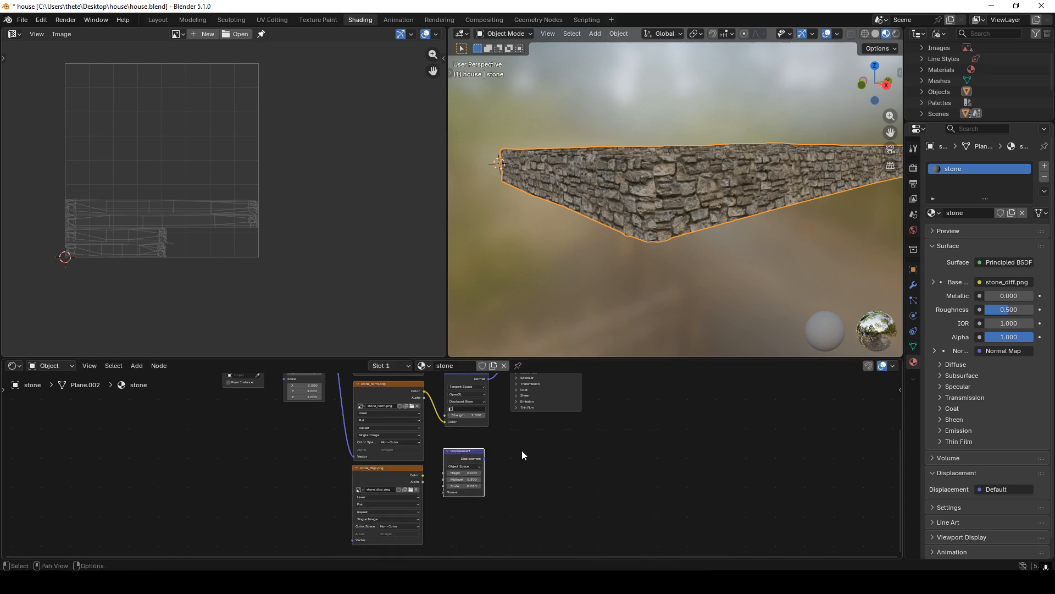
In Blender, connect stone_disp.png through the Displacement node to the Material Output, link it to the Mapping node and adjust the displacement scale
{"action": "middle_click_drag", "start_coordinate": [522, 450], "coordinate": [483, 496]}
{"action": "left_click_drag", "start_coordinate": [446, 505], "coordinate": [583, 395]}
{"action": "middle_click_drag", "start_coordinate": [537, 474], "coordinate": [580, 433]}
{"action": "left_click_drag", "start_coordinate": [427, 475], "coordinate": [429, 480]}
{"action": "left_click_drag", "start_coordinate": [357, 385], "coordinate": [385, 531]}
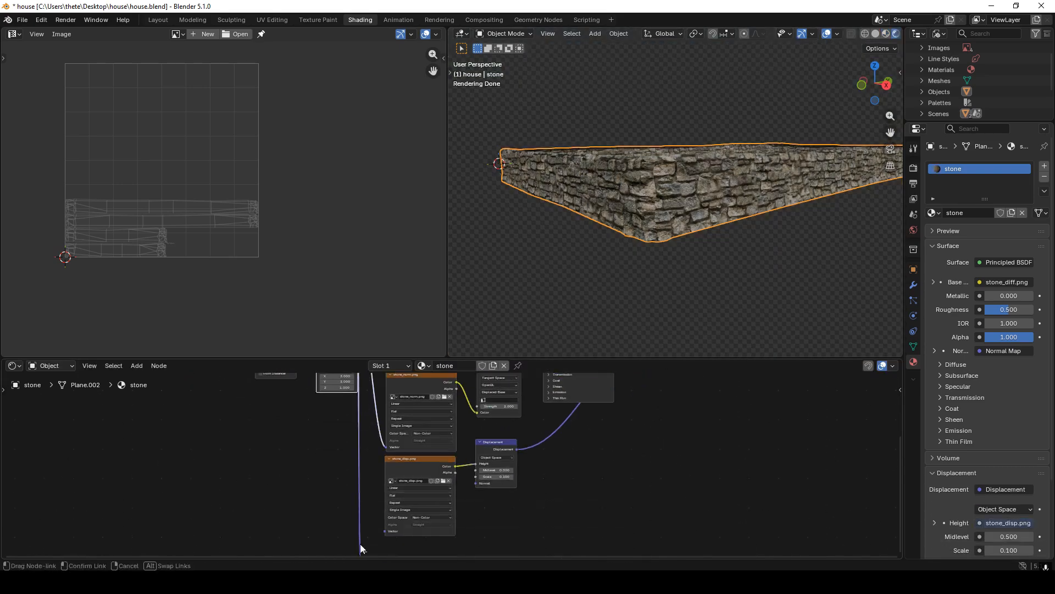
{"action": "left_click", "coordinate": [512, 472]}
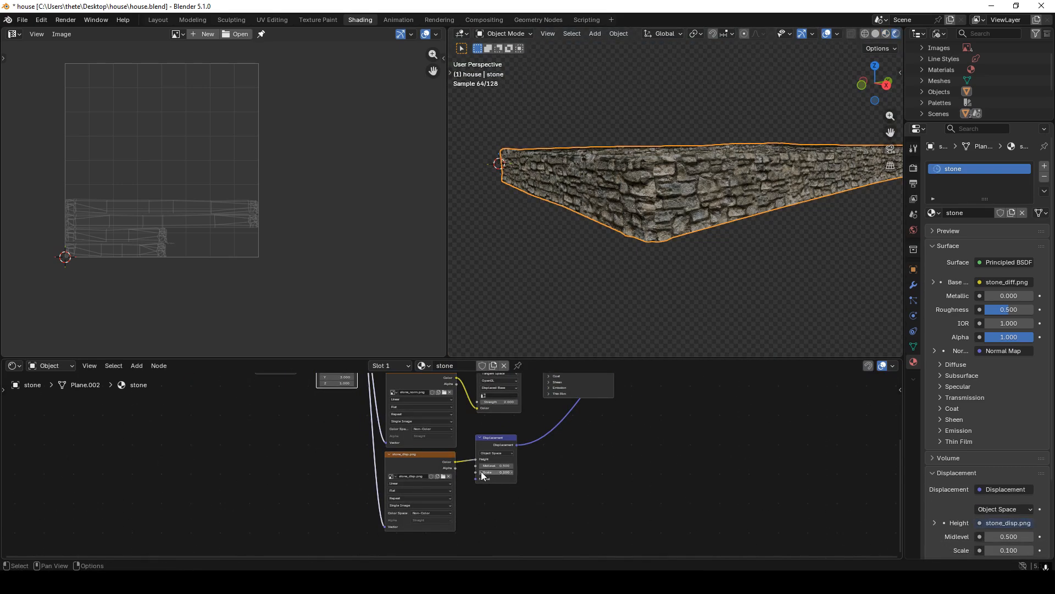
Examine the displaced stone walls from several angles in the Layout workspace and select them
{"action": "left_click", "coordinate": [158, 19]}
{"action": "middle_click_drag", "start_coordinate": [384, 182], "coordinate": [566, 429]}
{"action": "scroll", "coordinate": [565, 429], "scroll_direction": "up", "scroll_amount": 5}
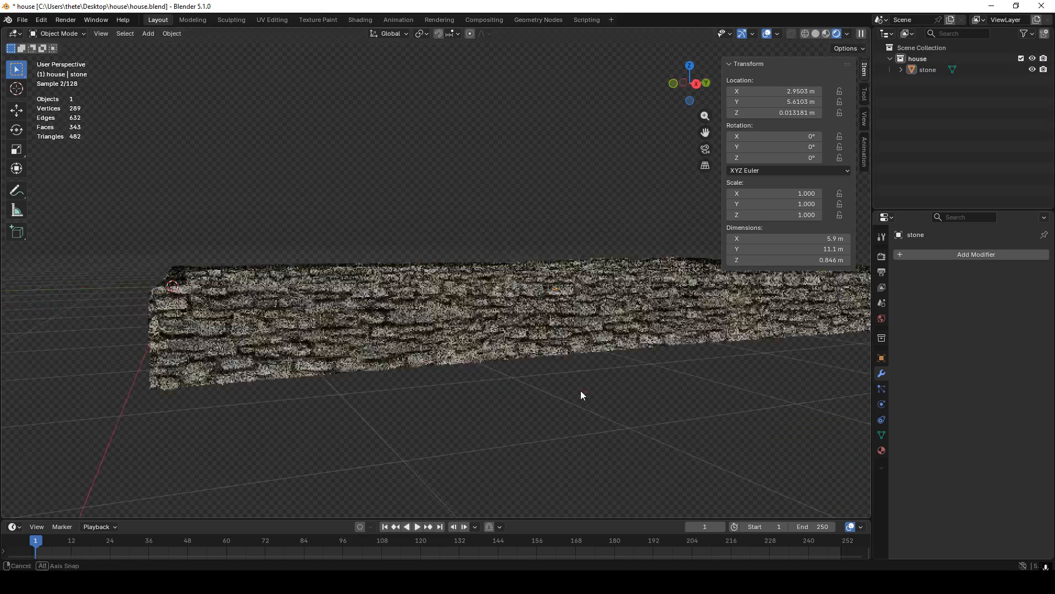
{"action": "middle_click_drag", "start_coordinate": [581, 394], "coordinate": [494, 379]}
{"action": "scroll", "coordinate": [629, 381], "scroll_direction": "down", "scroll_amount": 4}
{"action": "left_click", "coordinate": [483, 301]}
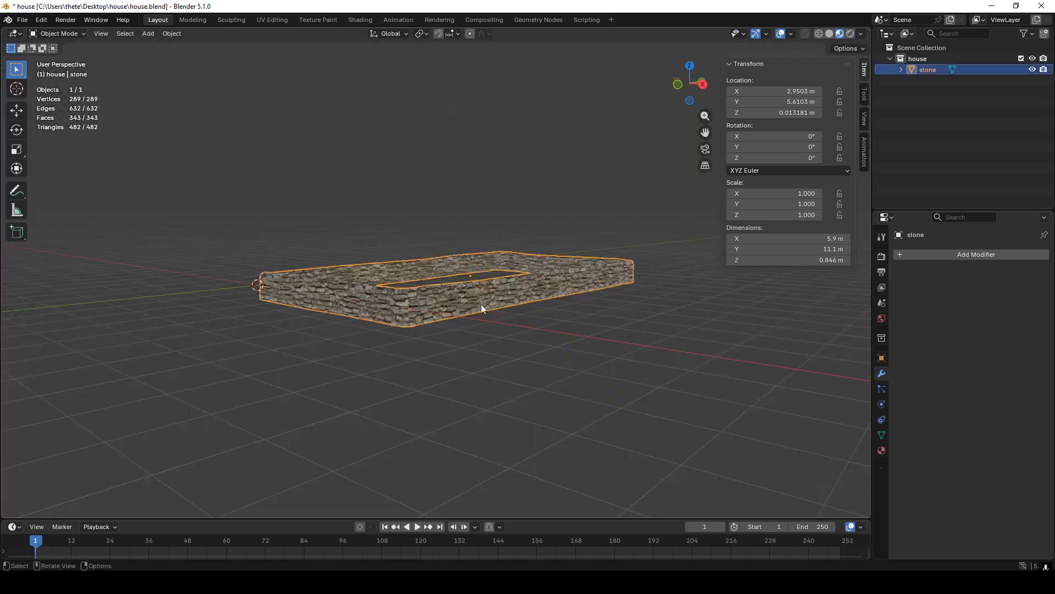